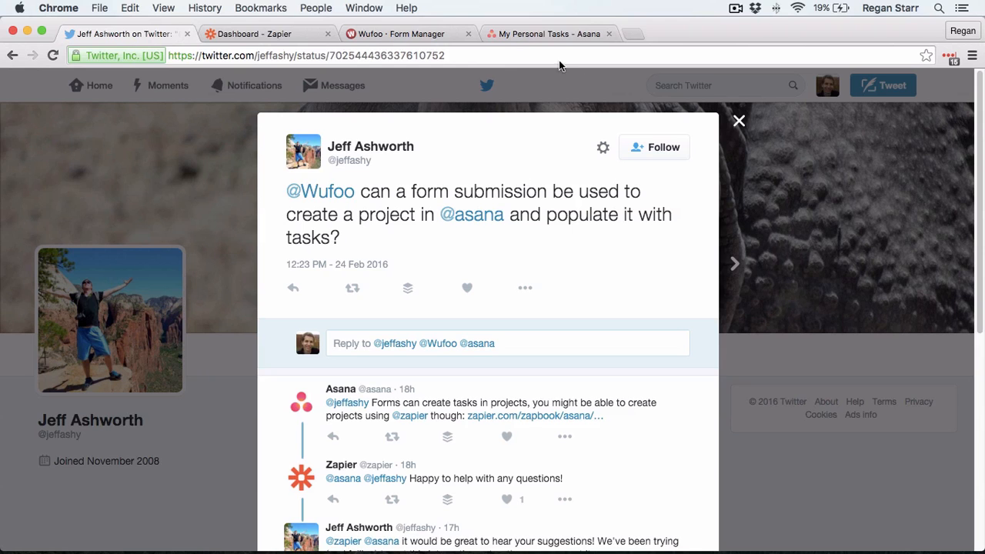
Step: Move the Wufoo Form Manager tab beside Twitter and bring up its empty form list
left_click_drag(389, 34, 280, 27)
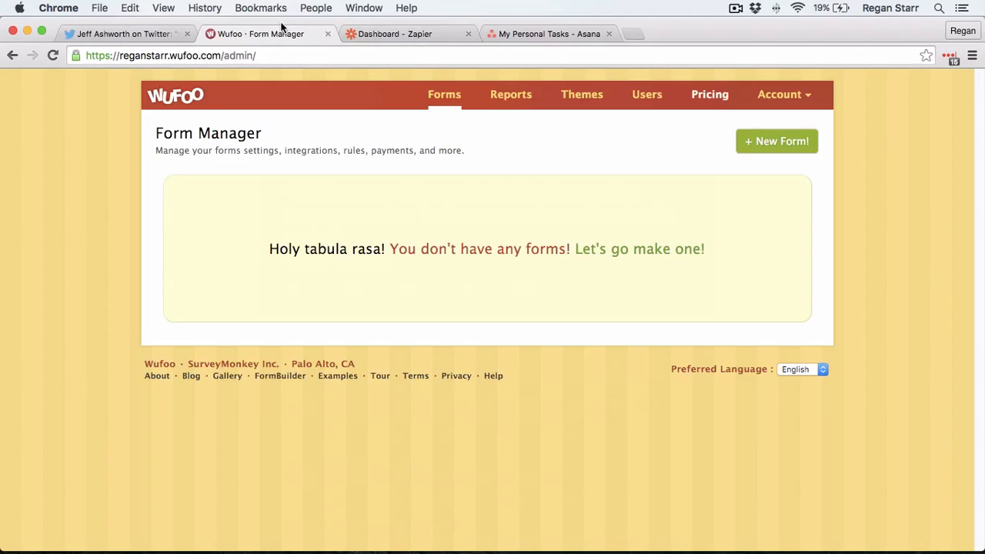
Step: Create a new Wufoo form and rename it 'Wufoo to Asana Test'
left_click(797, 144)
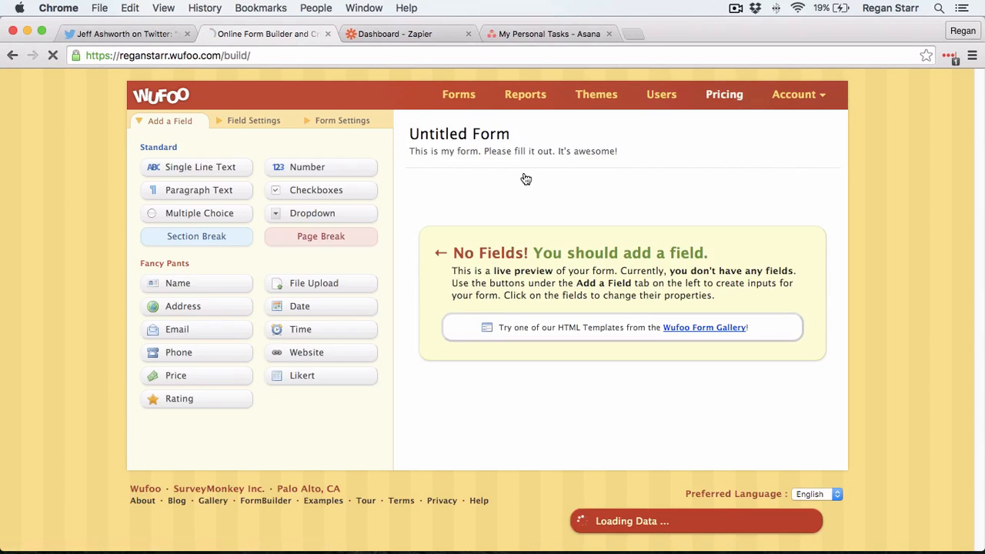
left_click(450, 131)
left_click_drag(255, 150, 125, 129)
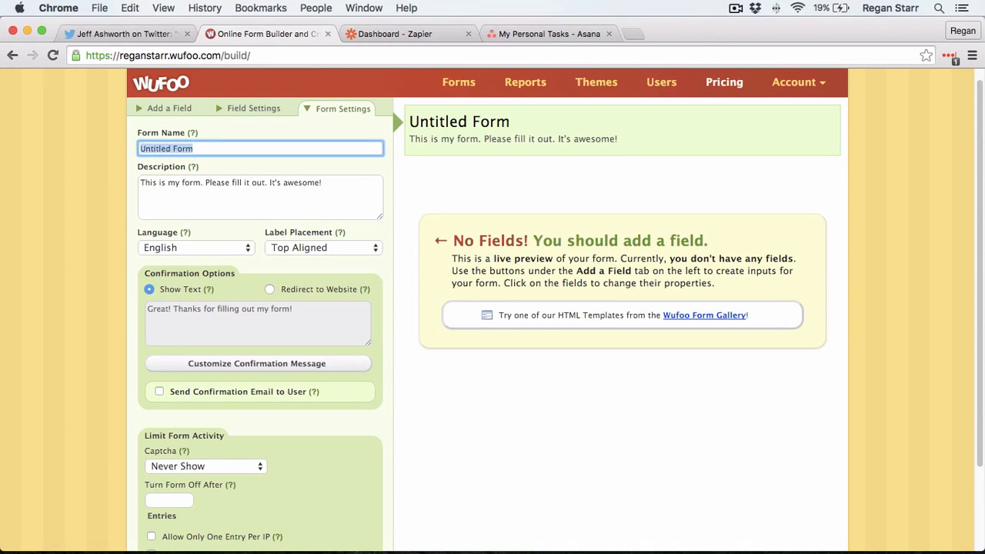
type("Wufoo to A")
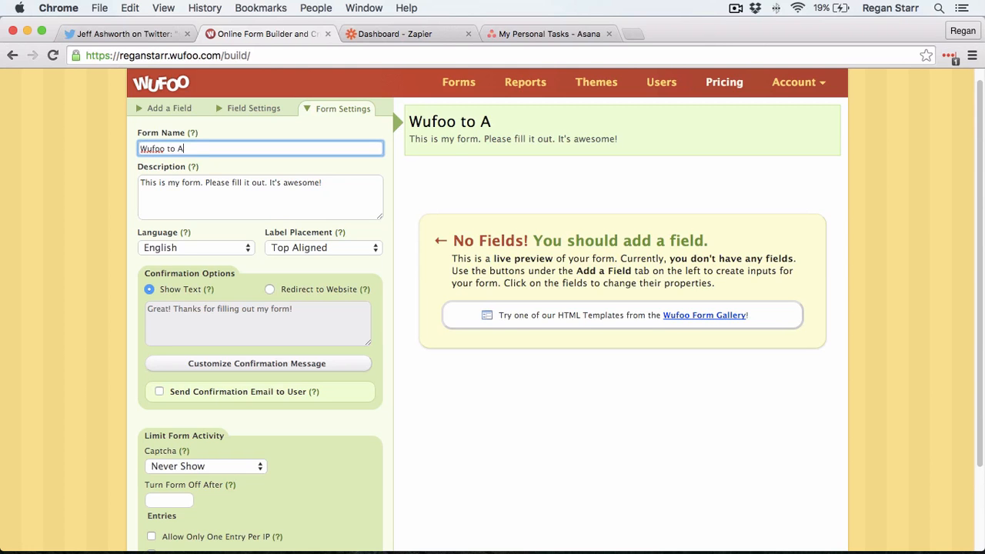
type("sana Test")
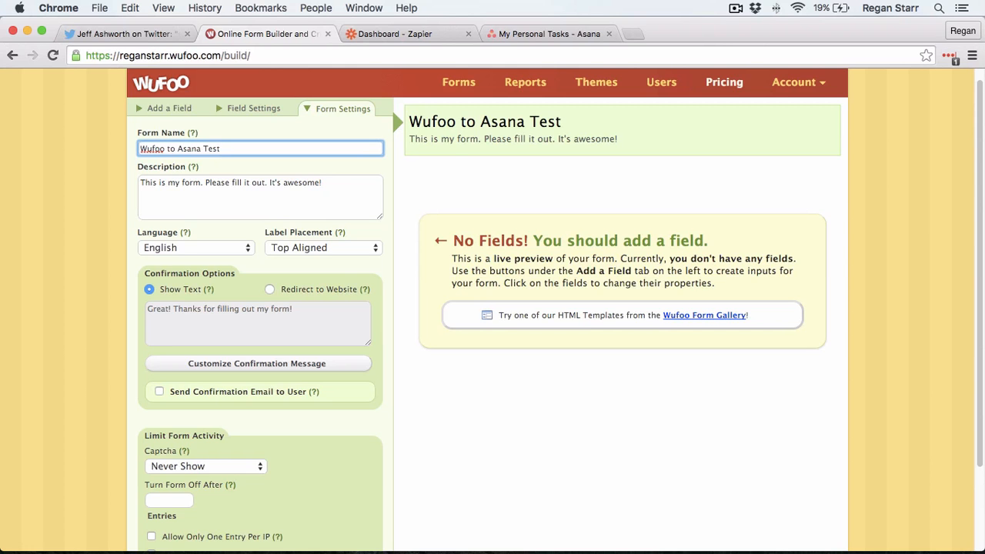
left_click(163, 108)
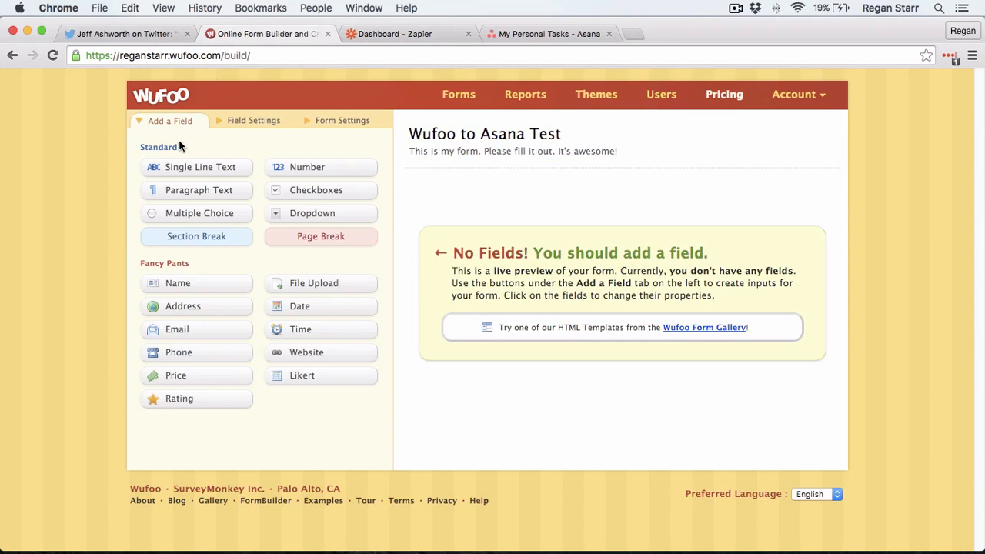
Step: Add two single-line text fields labelled 'Project name' and 'Project description'
left_click_drag(200, 170, 475, 208)
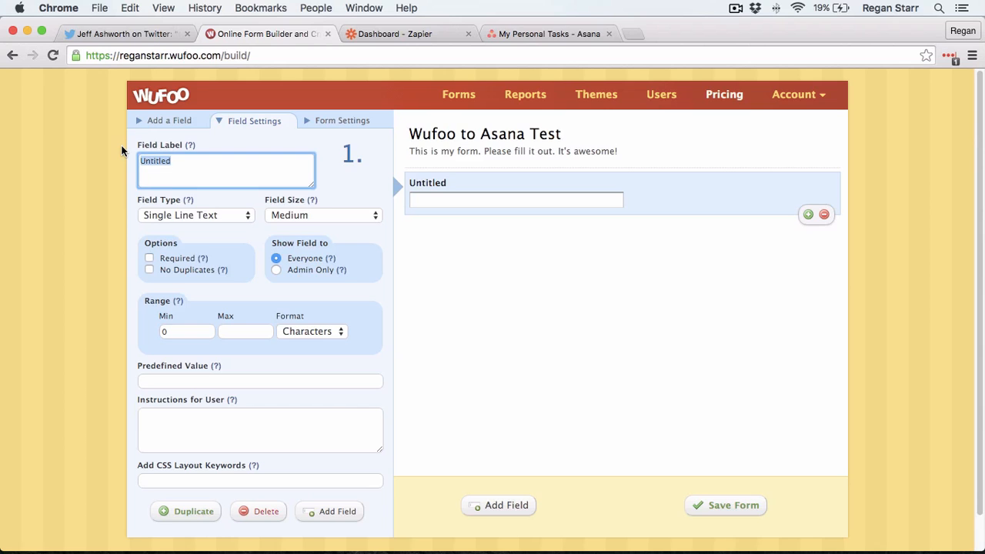
type("Project")
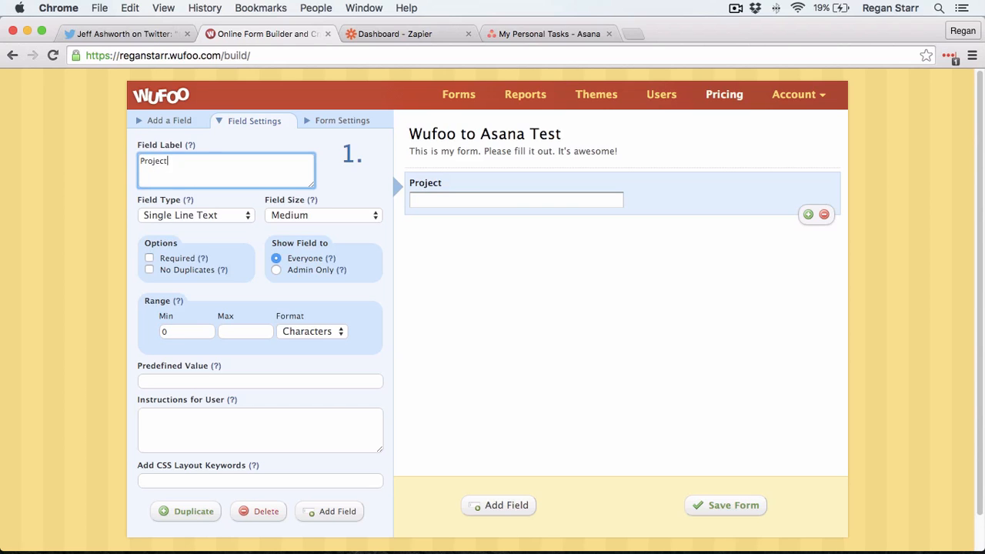
type(" name")
left_click(170, 121)
left_click_drag(172, 166, 462, 264)
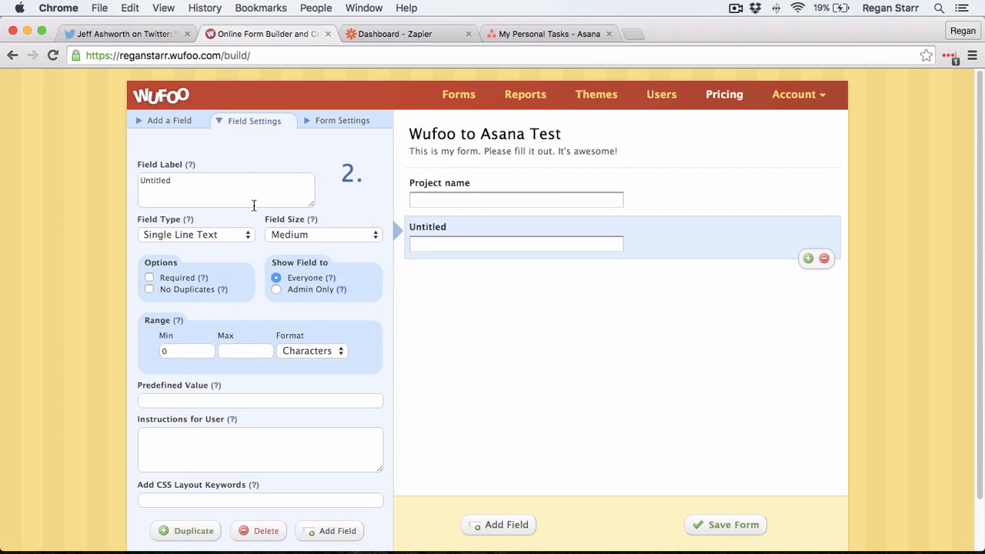
left_click(236, 180)
triple_click(236, 180)
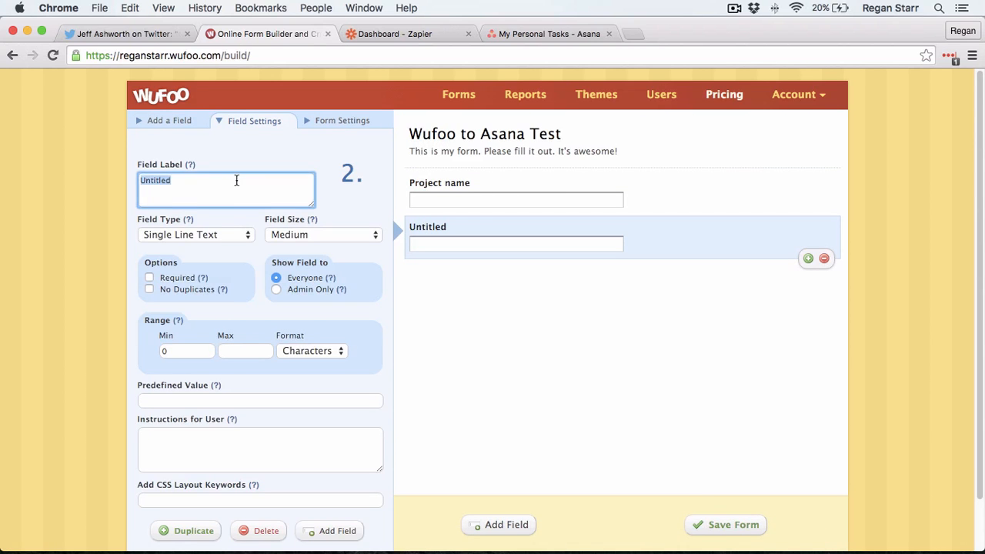
type("Project description")
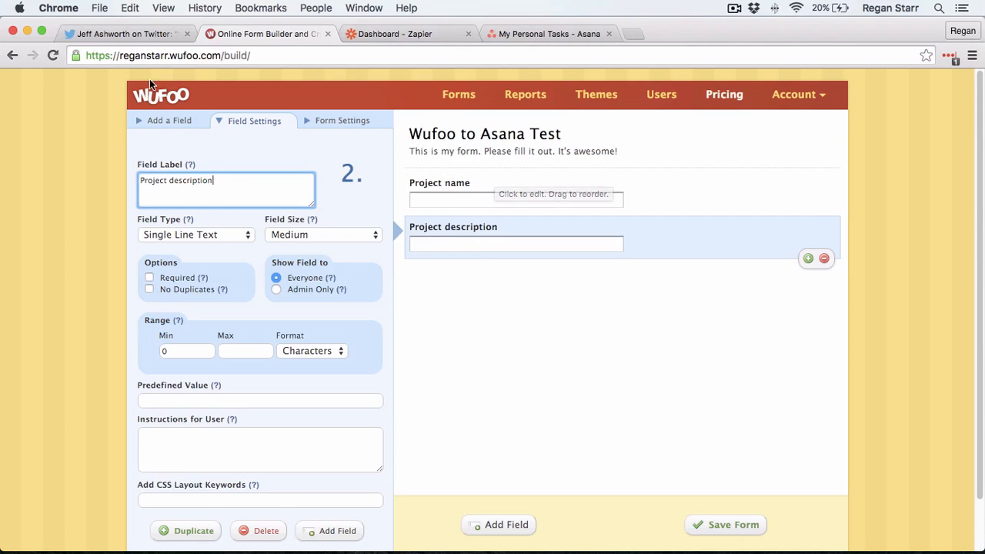
left_click(169, 123)
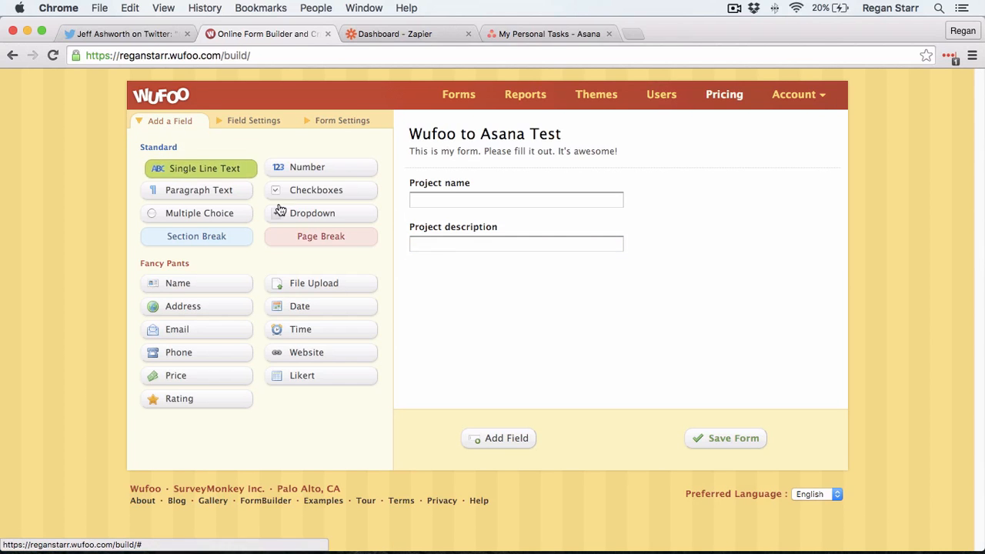
Step: Add two more single-line fields below the project fields and label the first 'Task name 1'
left_click_drag(177, 167, 413, 254)
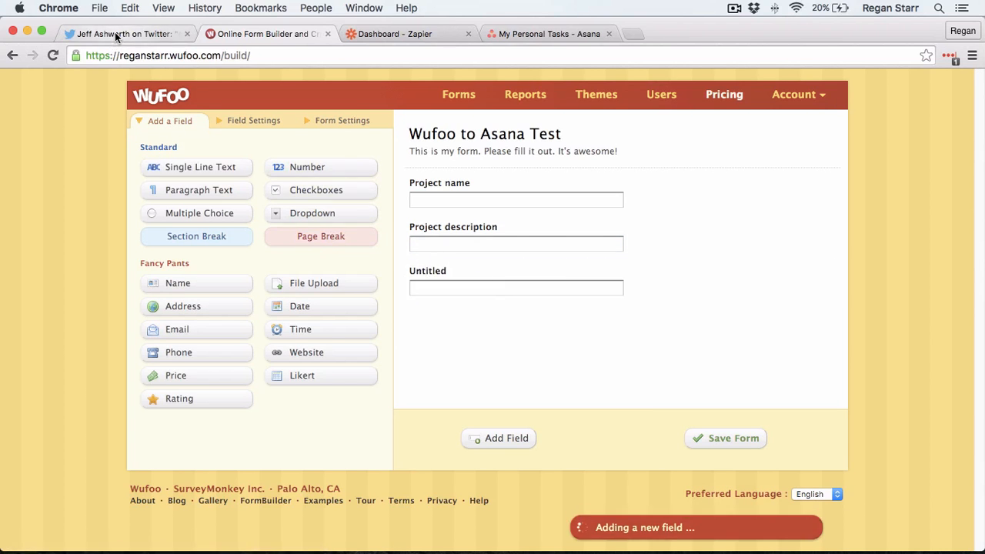
left_click(115, 31)
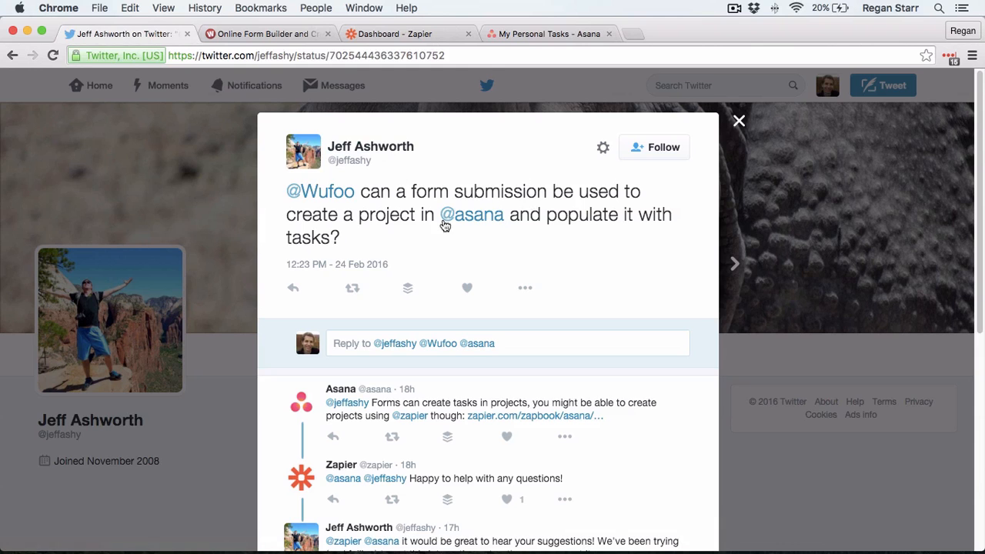
left_click(274, 35)
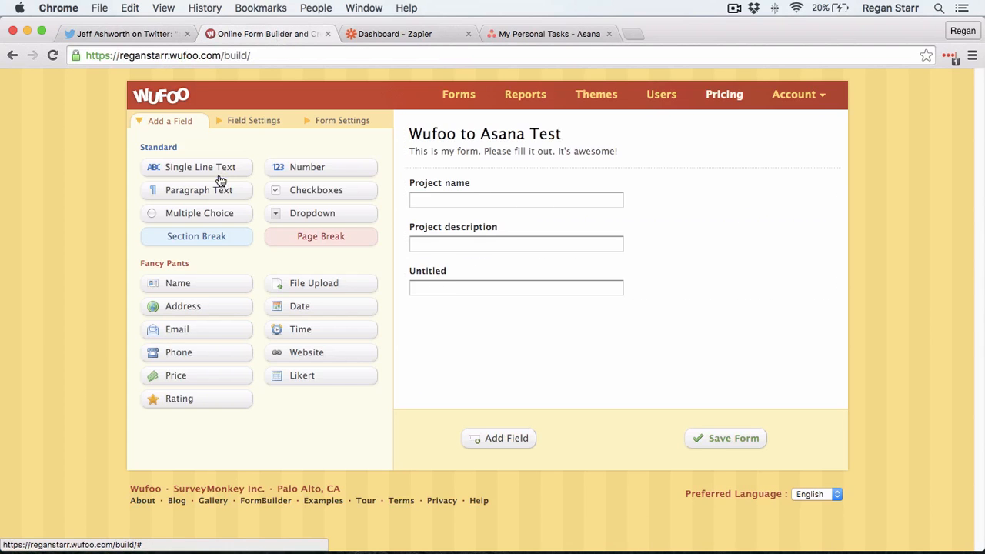
left_click_drag(218, 176, 508, 346)
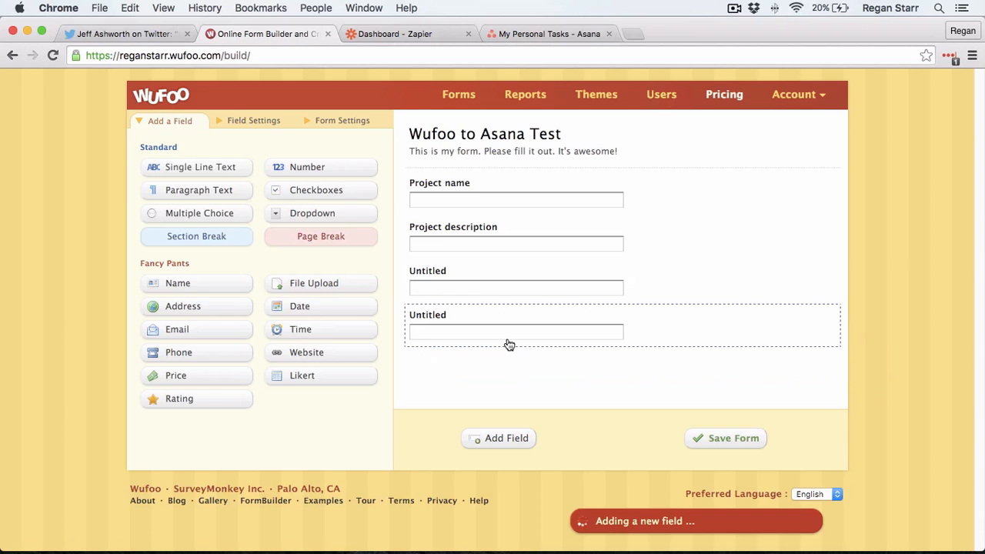
left_click(470, 288)
left_click(261, 240)
left_click_drag(262, 239, 94, 218)
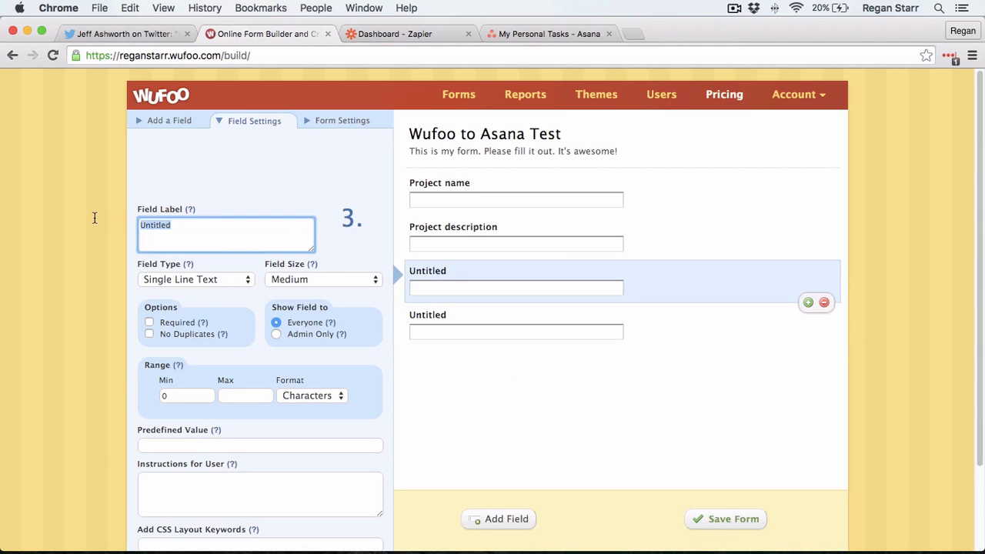
type("task")
key("super+a")
type("Task name")
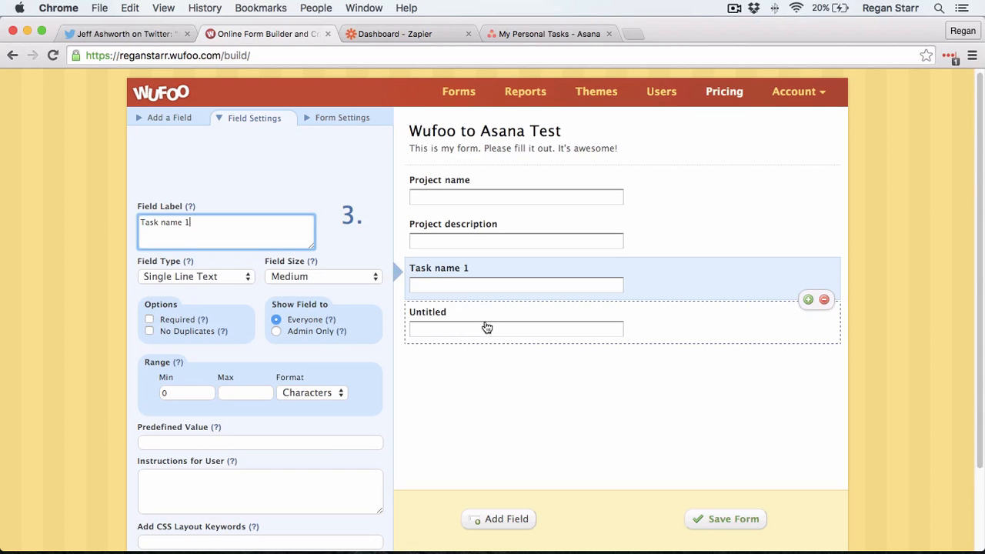
Step: Label the last field 'Task name 2' and save the form
left_click(485, 329)
left_click(231, 265)
key("super+a")
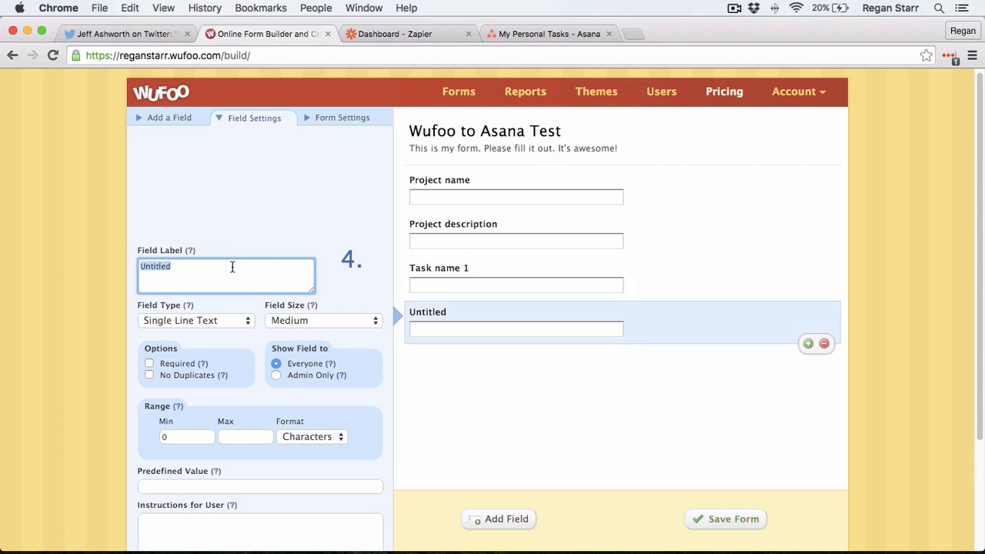
type("Task name 2")
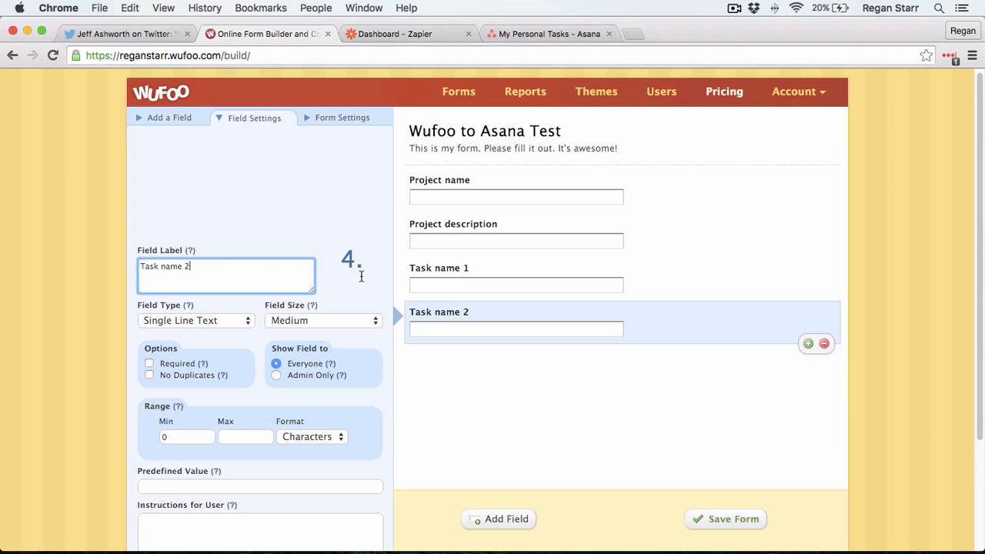
left_click(737, 520)
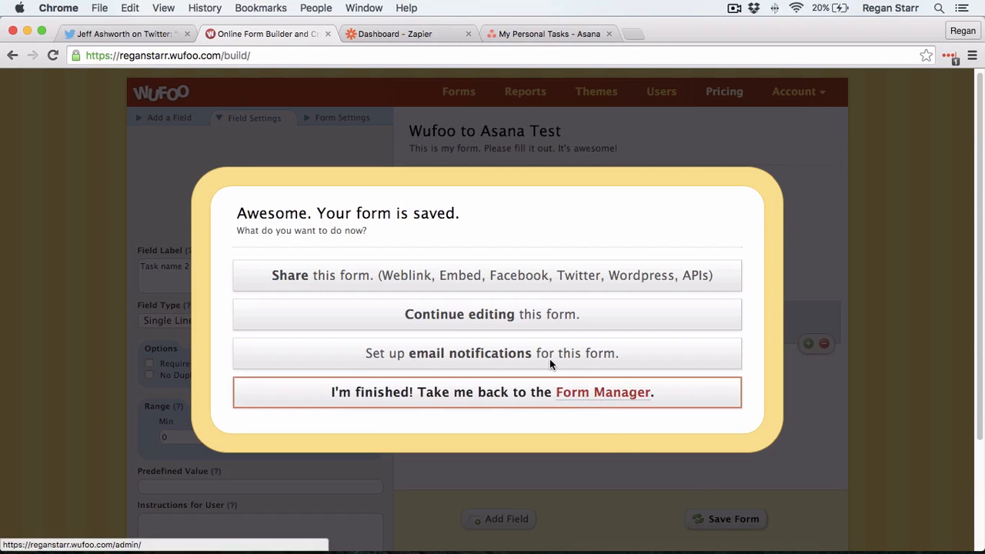
left_click(520, 322)
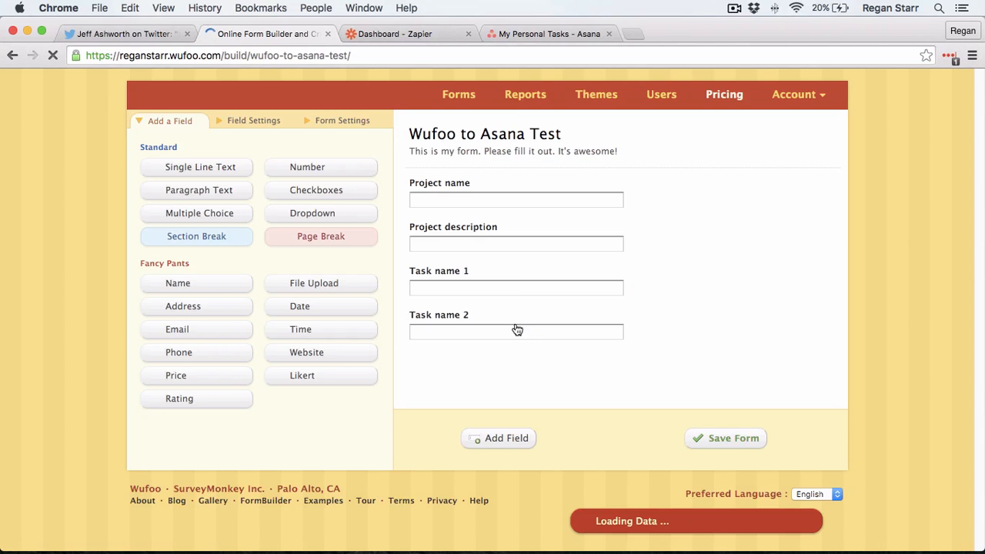
Step: Start a new zap and name it 'Wufoo submission to Asana project/tasks'
left_click(406, 33)
scroll(537, 336, "down", 2)
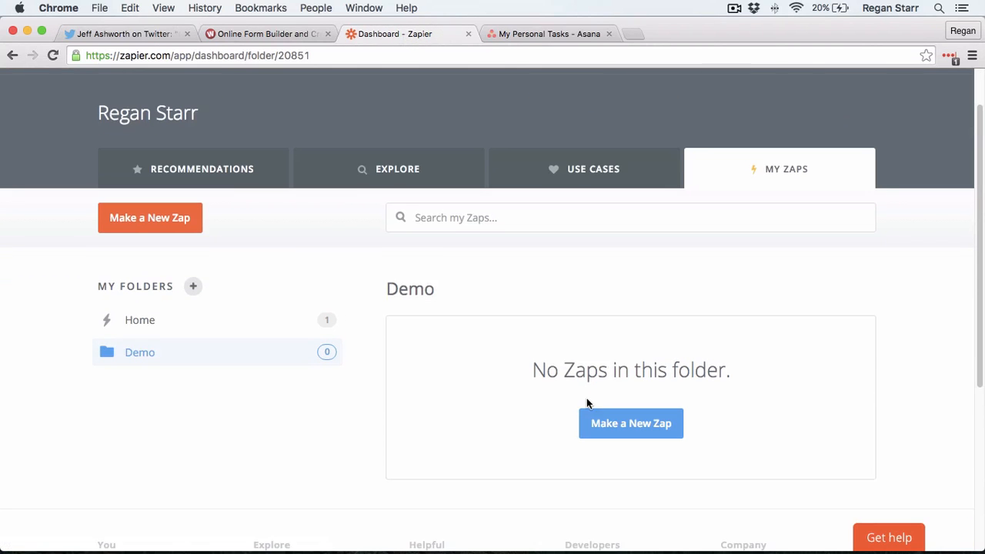
left_click(607, 422)
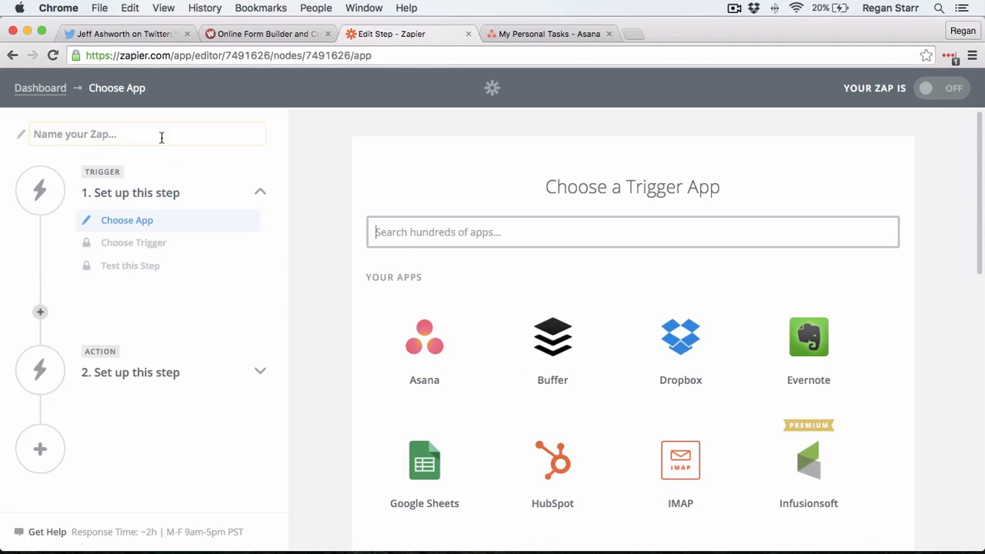
left_click(161, 136)
type("Wuffo")
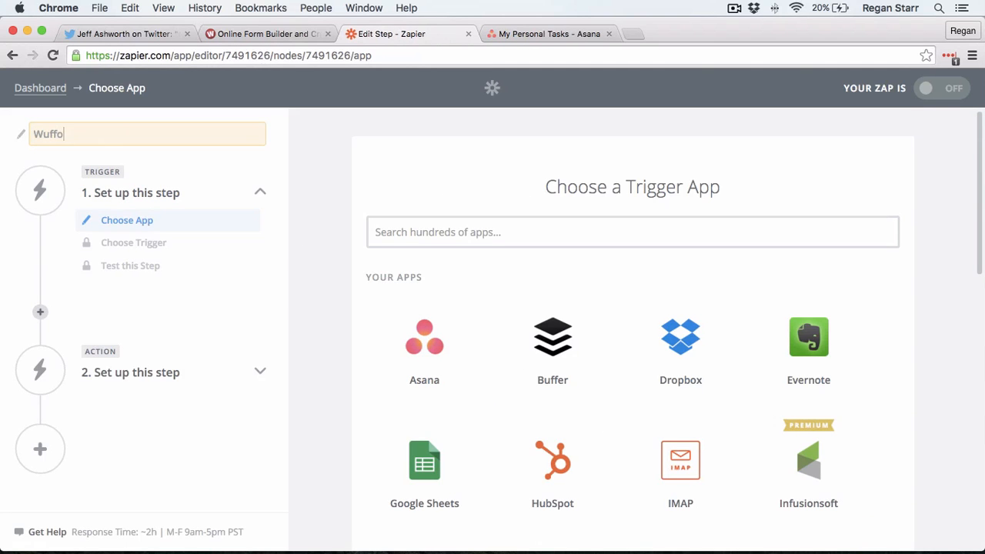
key("BackSpace")
key("BackSpace")
type("oo ")
type("to")
key("BackSpace")
key("BackSpace")
type("subm")
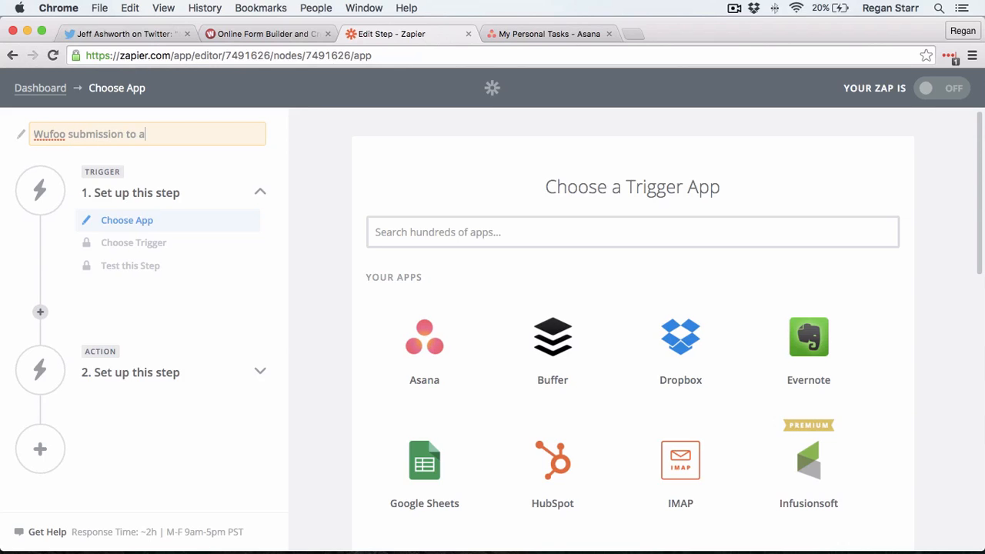
type("ission to Asana proje")
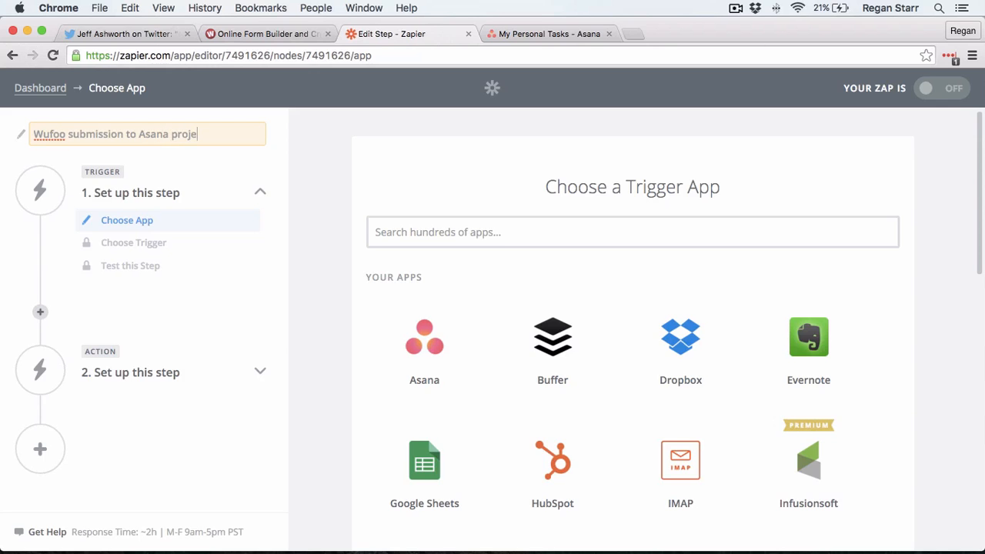
type("ct/tasks")
Step: Choose Wufoo as the zap's trigger app
left_click(459, 235)
type("wu")
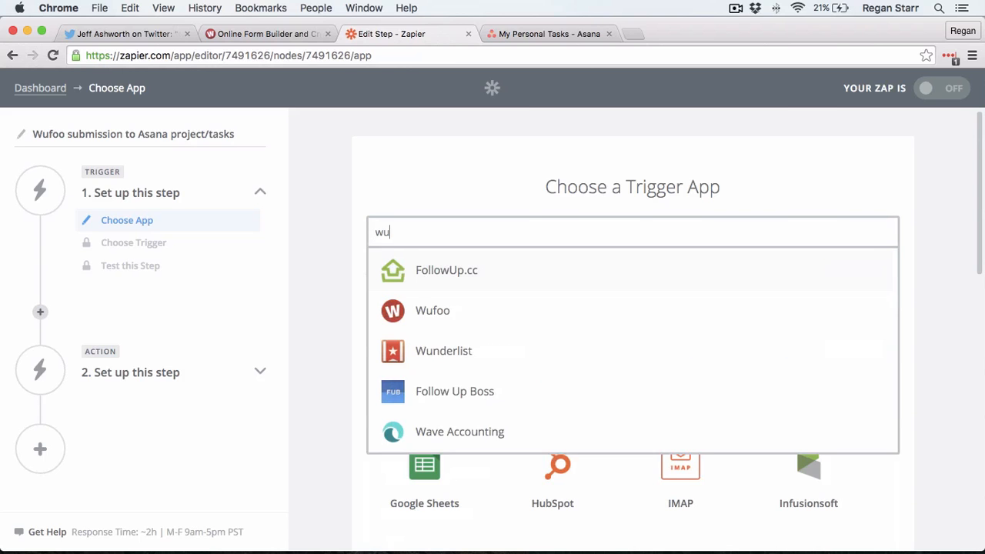
type("fo")
key("Return")
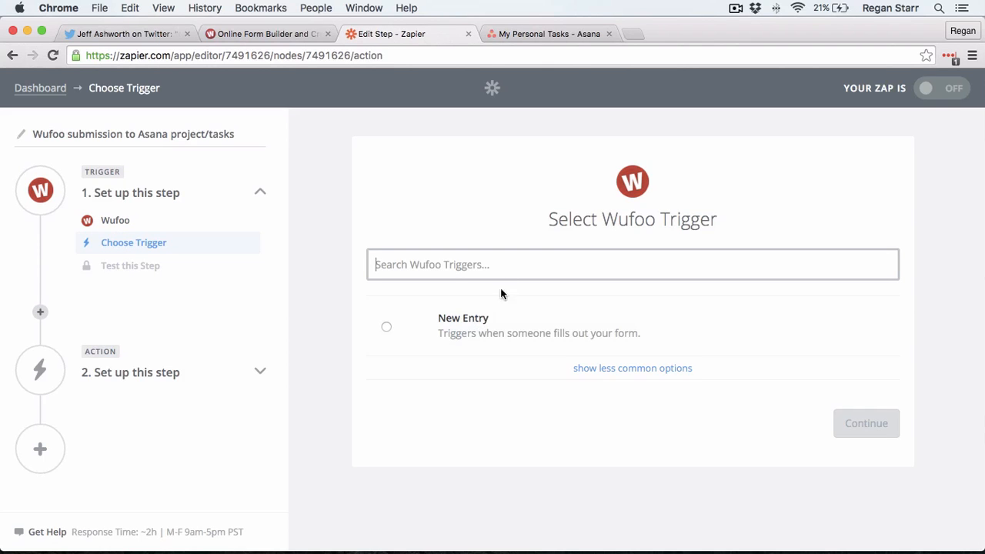
Step: Trigger on New Entry in the 'Wufoo to Asana Test' form using Wufoo Account #1
left_click(499, 331)
left_click(838, 423)
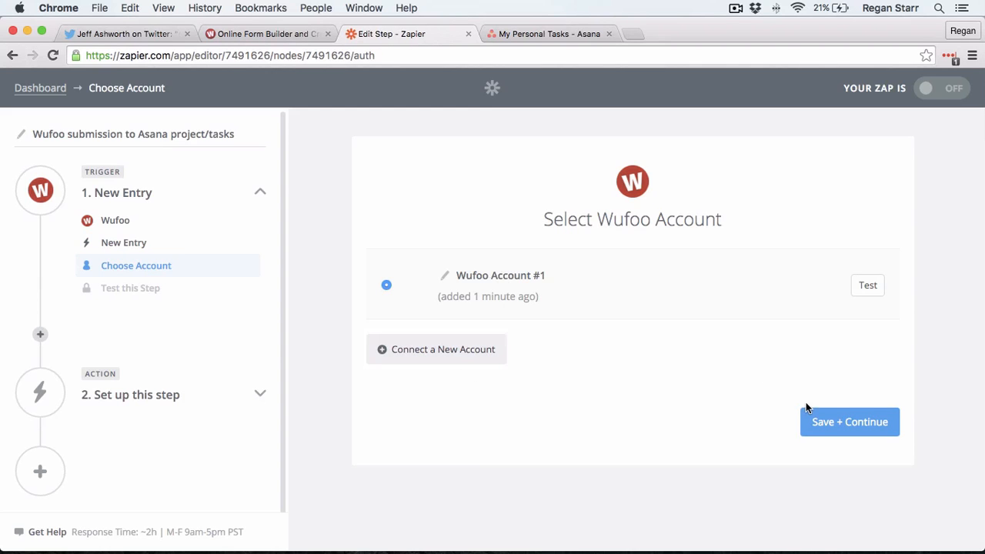
left_click(820, 418)
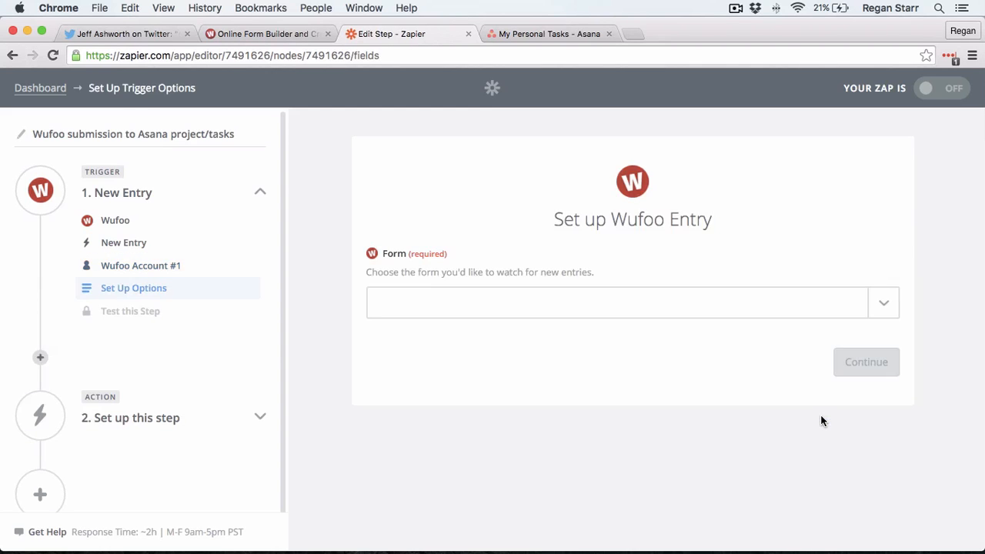
left_click(882, 316)
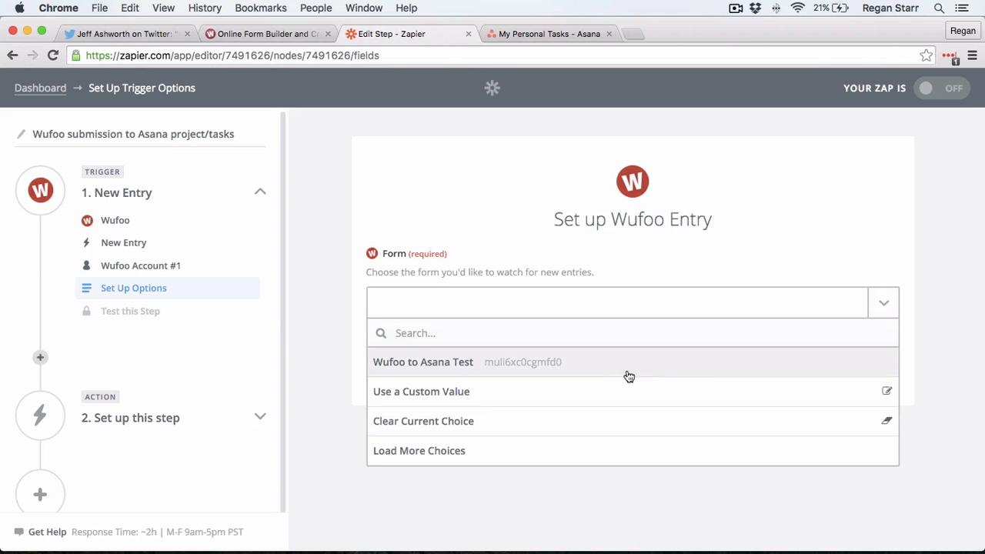
left_click(605, 372)
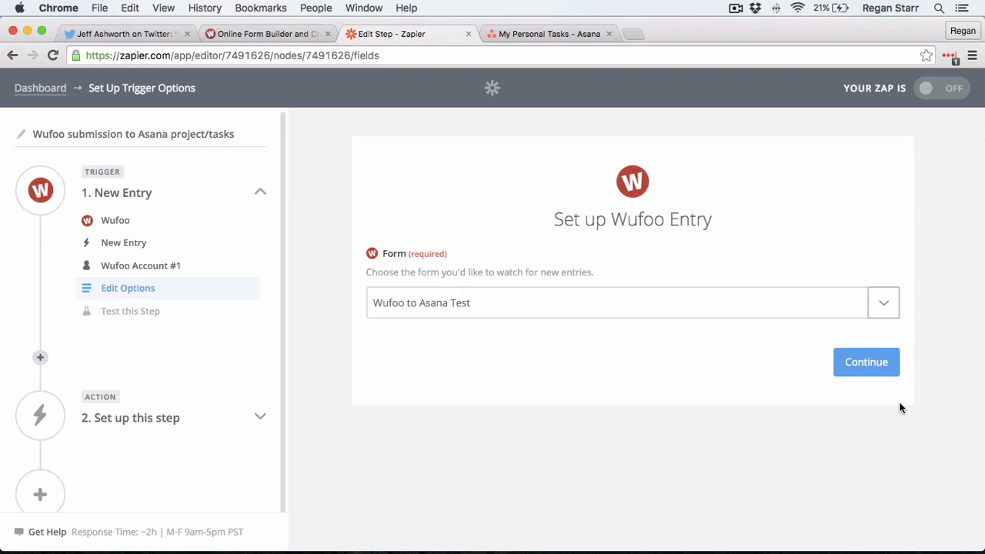
left_click(887, 367)
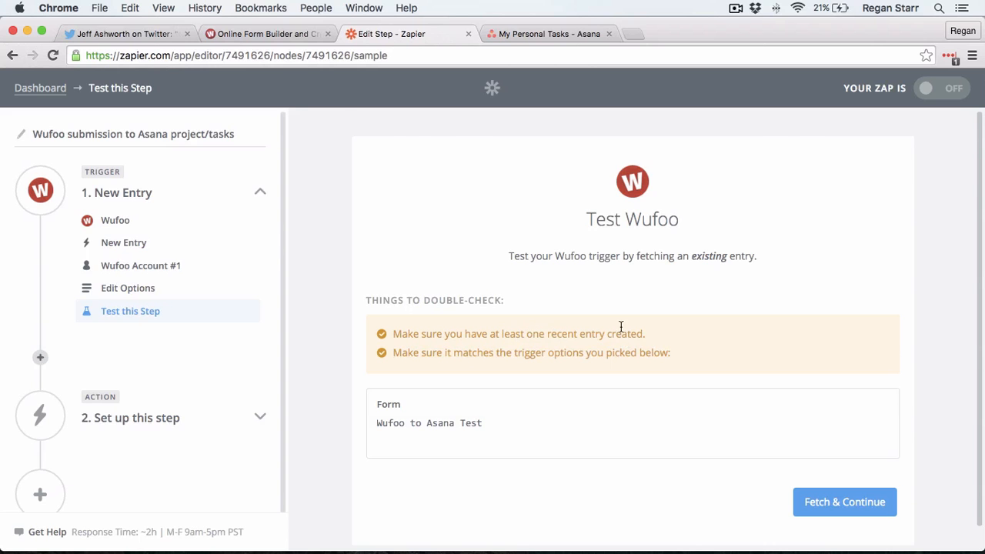
Step: Open the public 'Wufoo to Asana Test' form from the Wufoo Form Manager
left_click(244, 36)
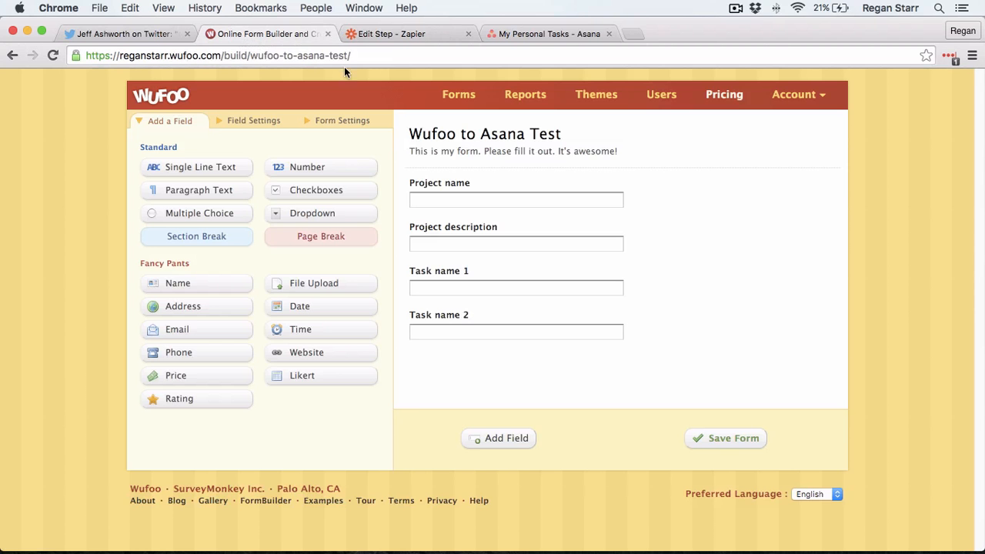
left_click(457, 96)
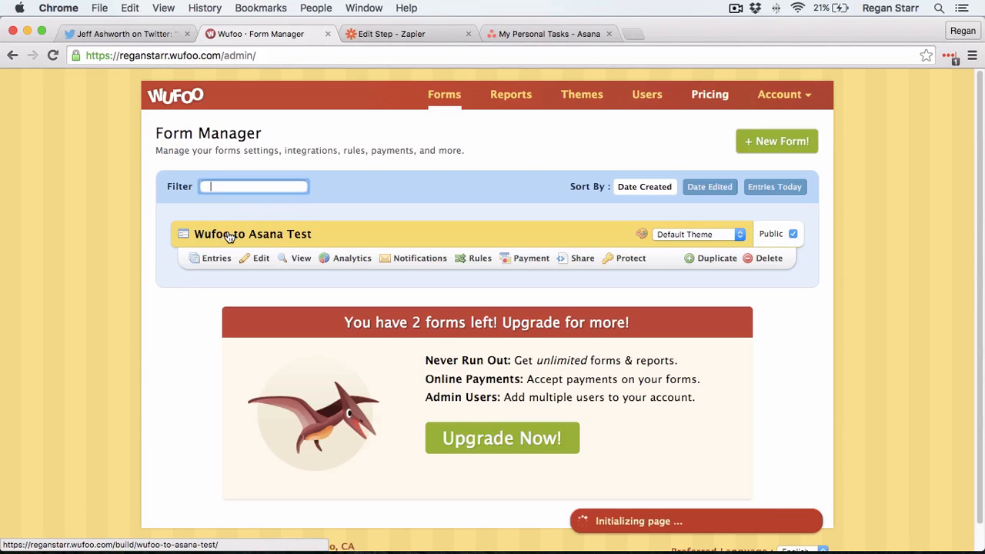
left_click(298, 258)
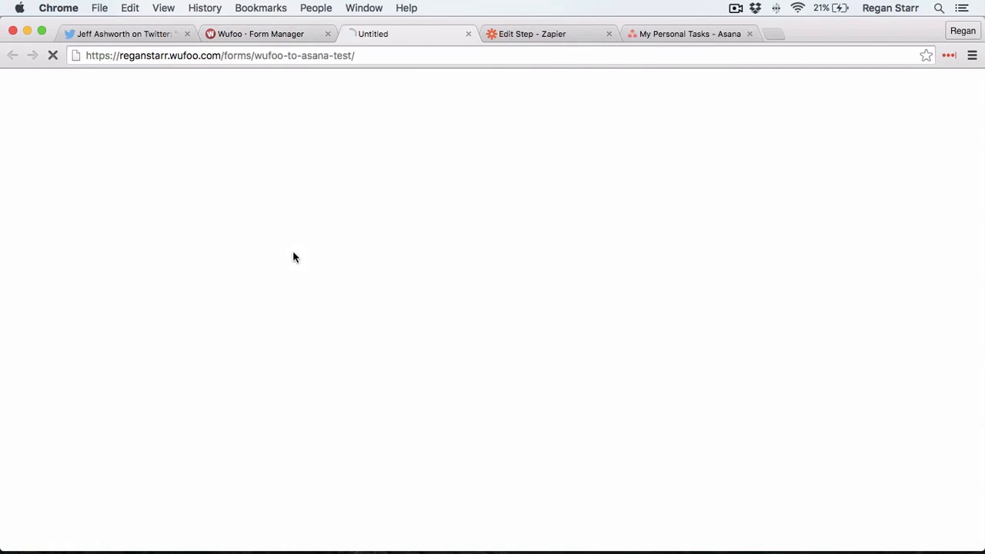
Step: Submit an entry: project1 name, project1 description, task1 test, task2 test
left_click(389, 198)
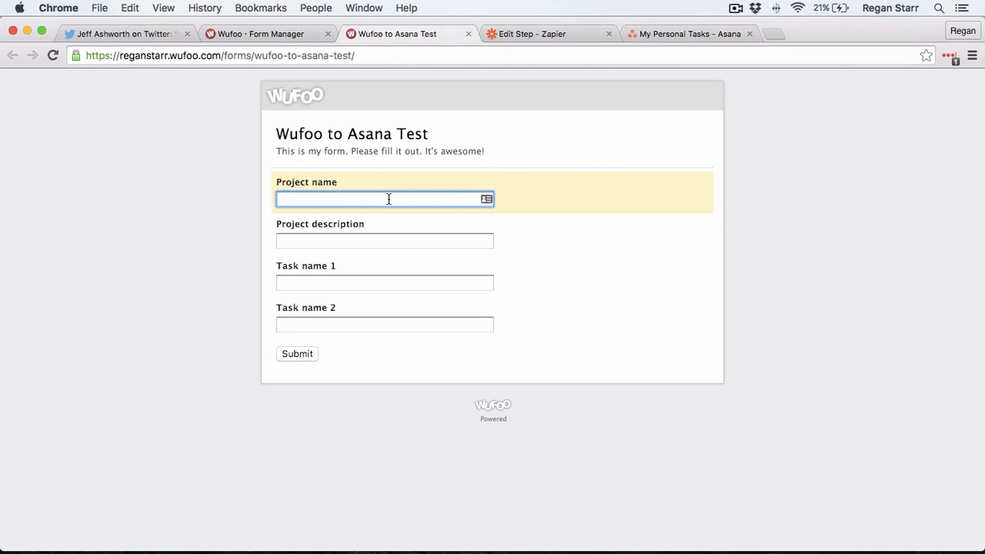
type("project1")
key("Tab")
type("proje")
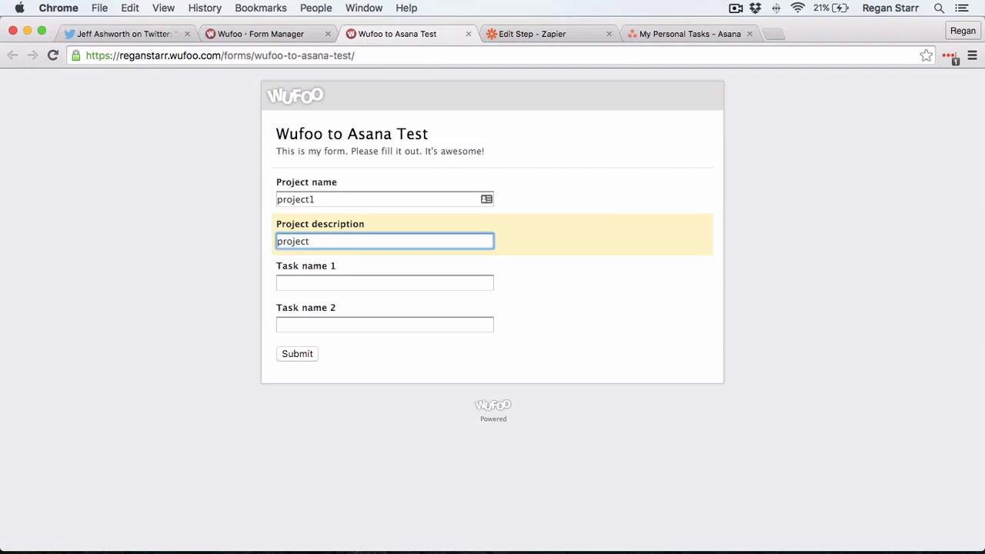
type("ct1 description")
key("shift+Tab")
key("Right")
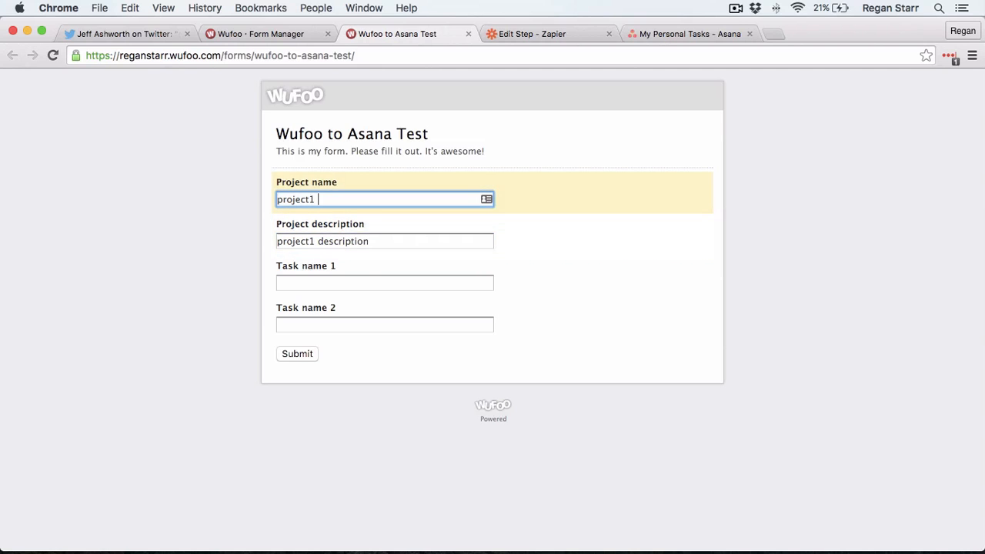
type("name")
key("Tab")
key("Tab")
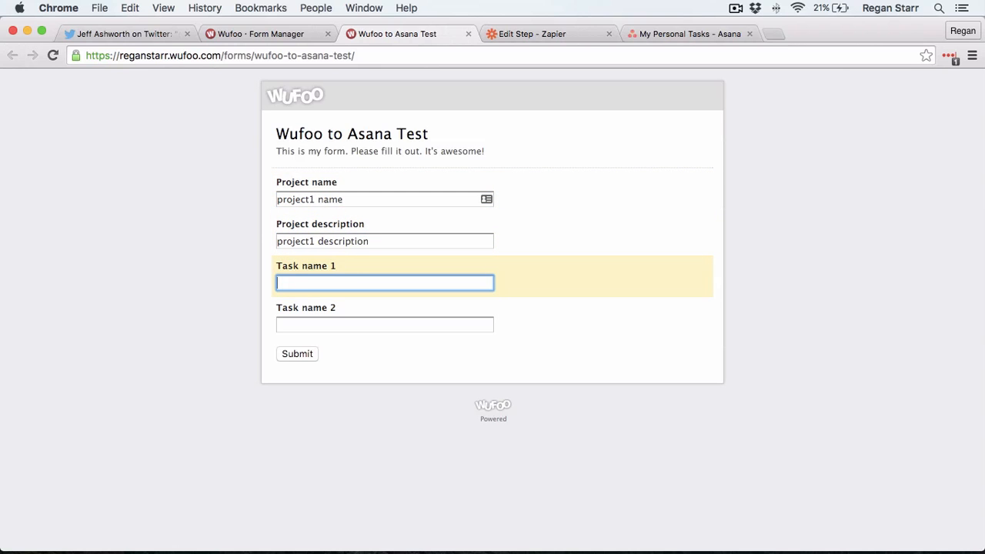
type("task1 test")
key("Tab")
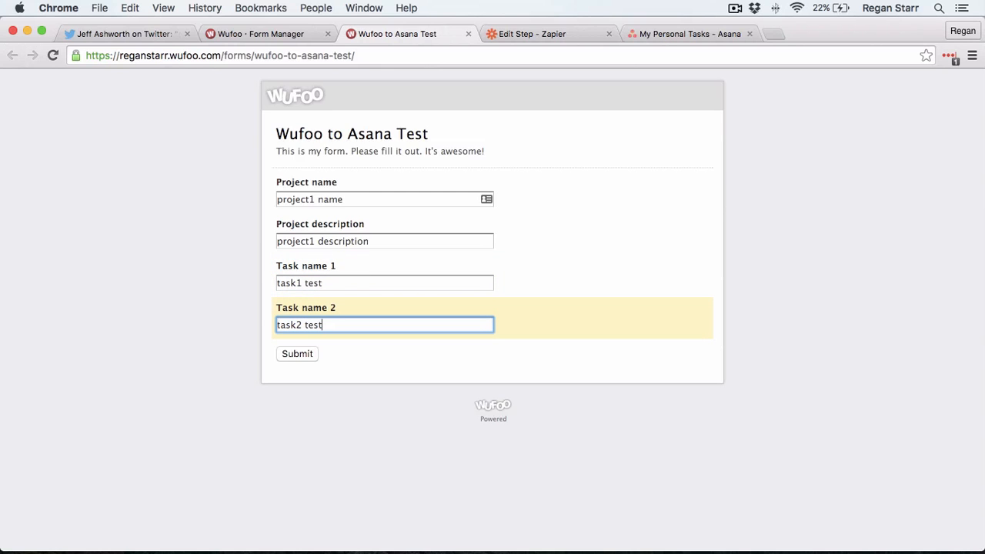
left_click(297, 355)
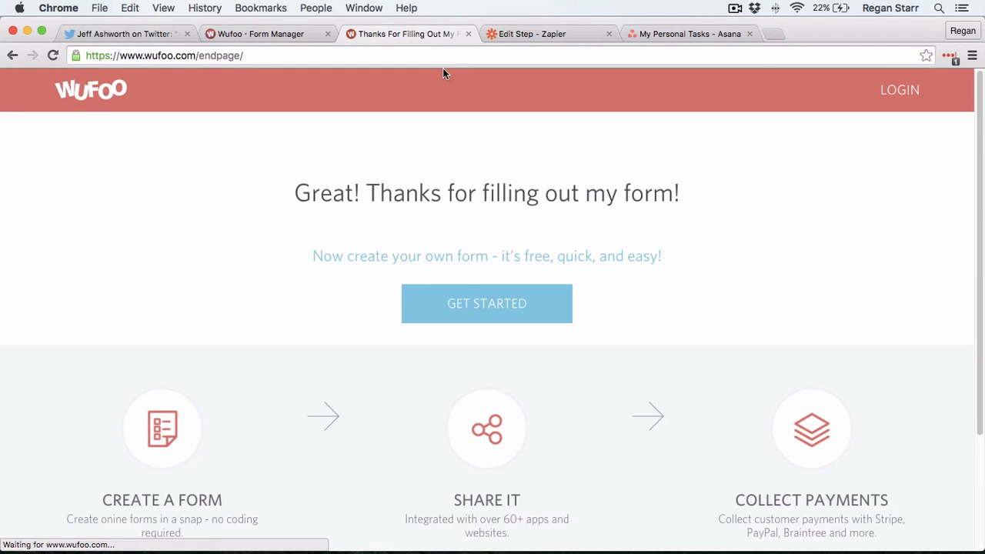
left_click(468, 34)
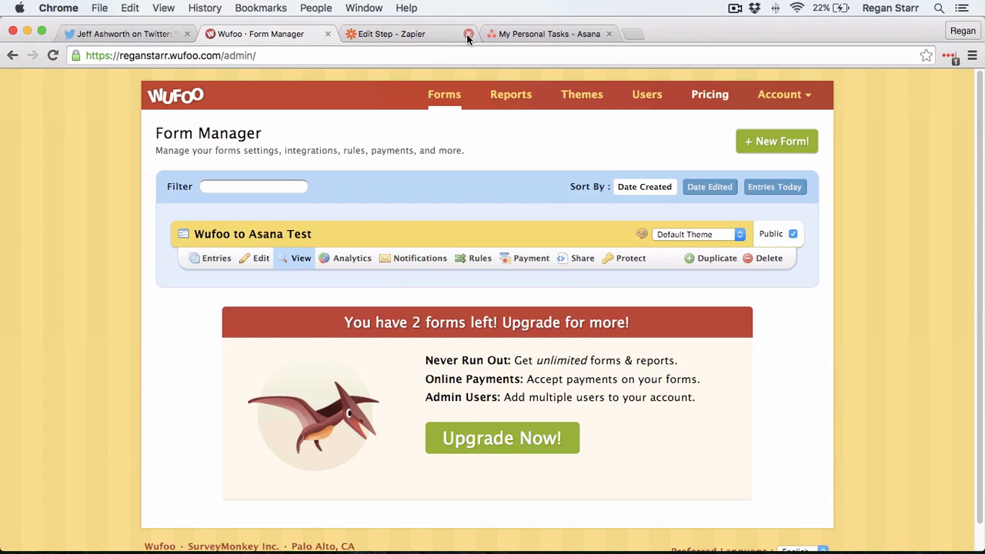
Step: Fetch the submitted Wufoo entry as trigger sample data, review its values, and continue
left_click(424, 36)
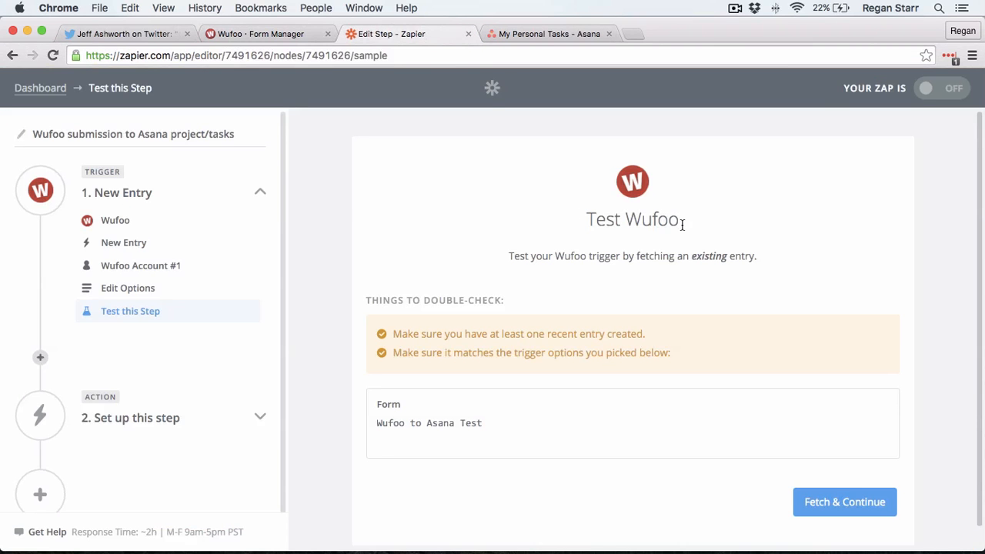
left_click(876, 504)
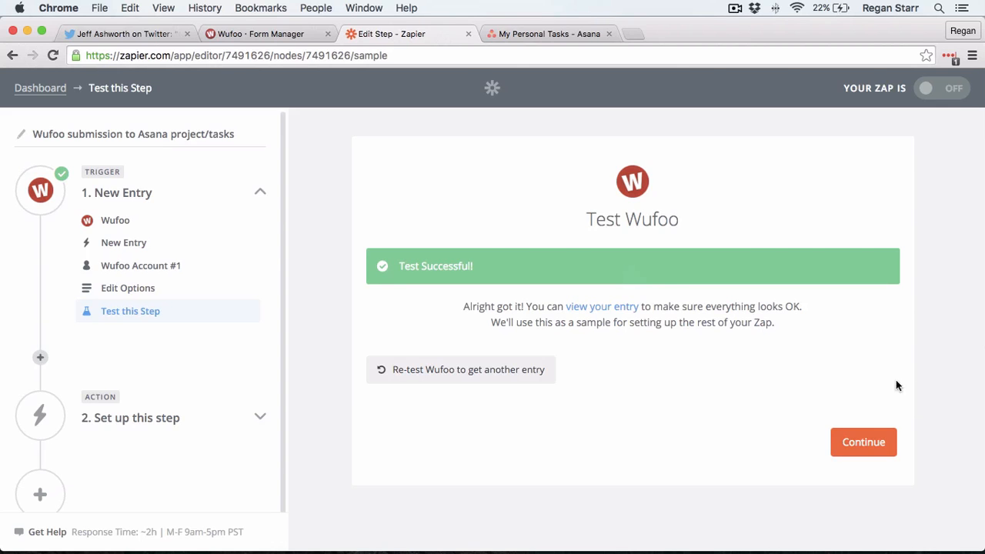
left_click(594, 308)
scroll(369, 296, "down", 2)
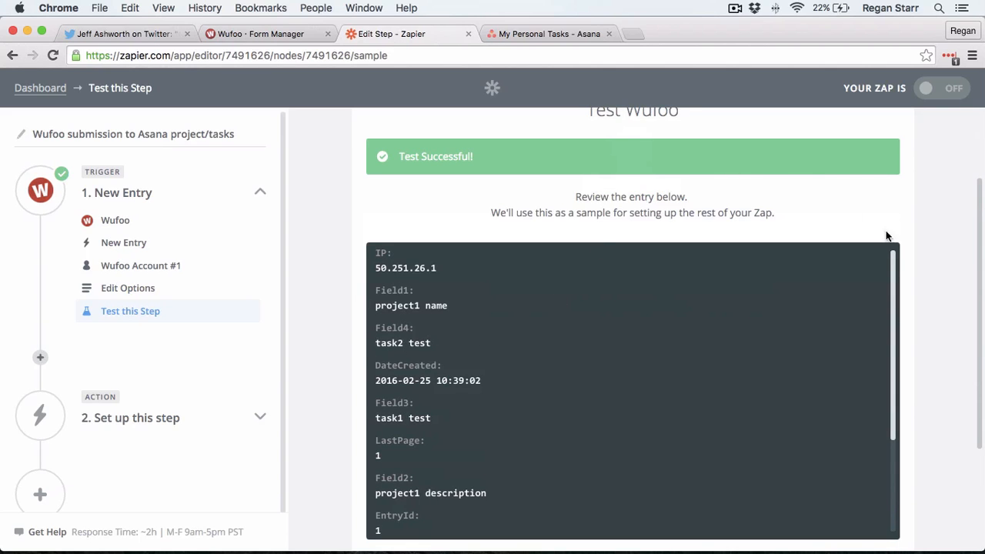
scroll(887, 236, "down", 4)
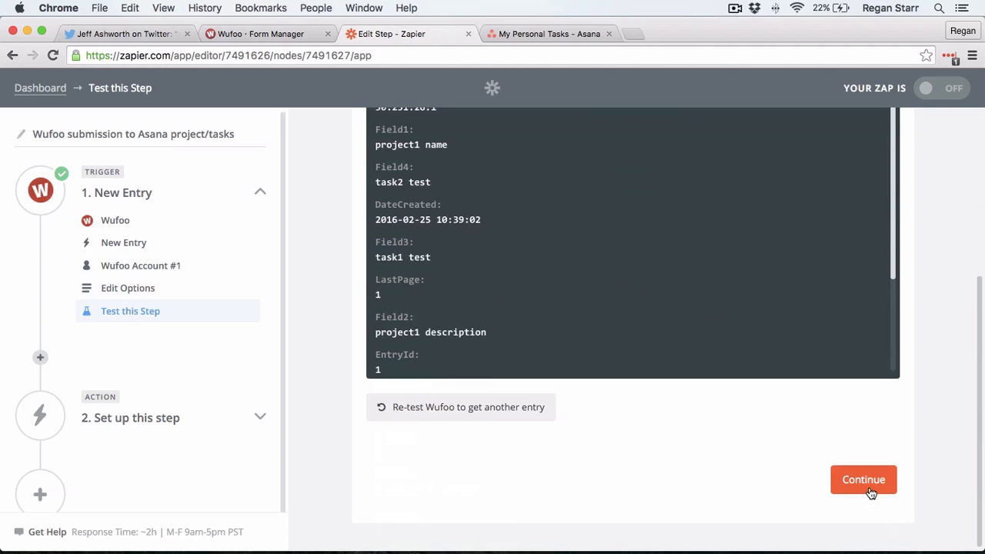
left_click(863, 480)
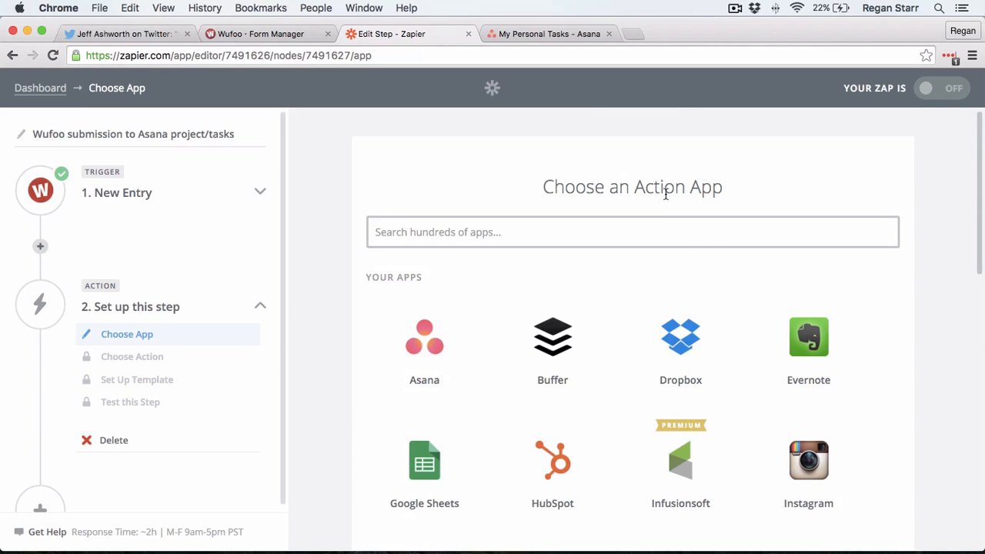
Step: Set the action to Asana's Create Project using Asana Account #1
left_click(533, 233)
type("asan")
key("Return")
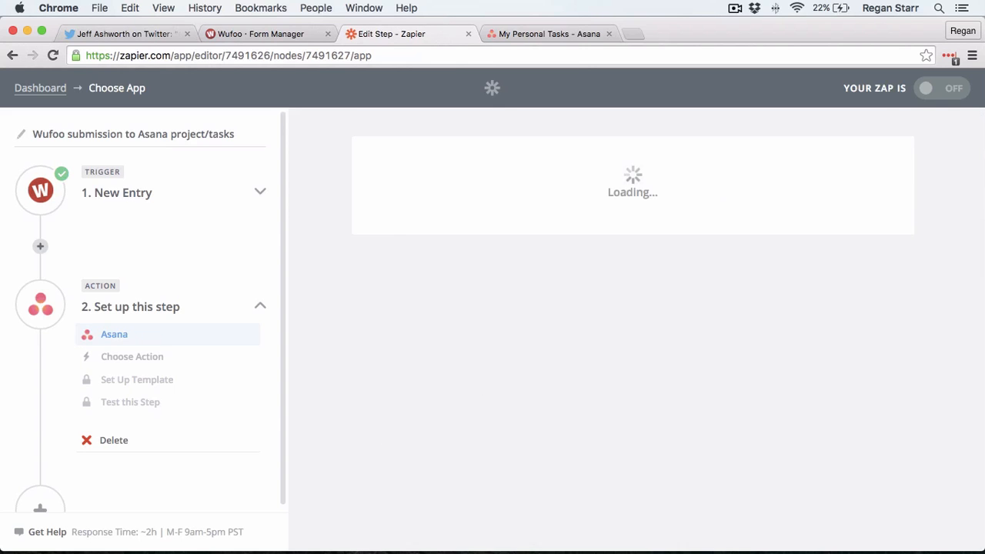
scroll(445, 255, "down", 2)
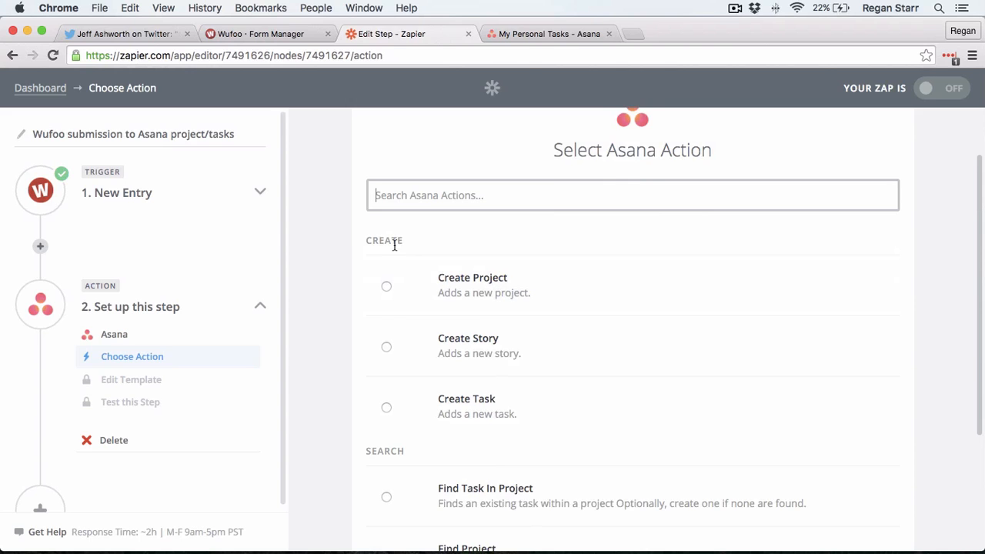
left_click(473, 283)
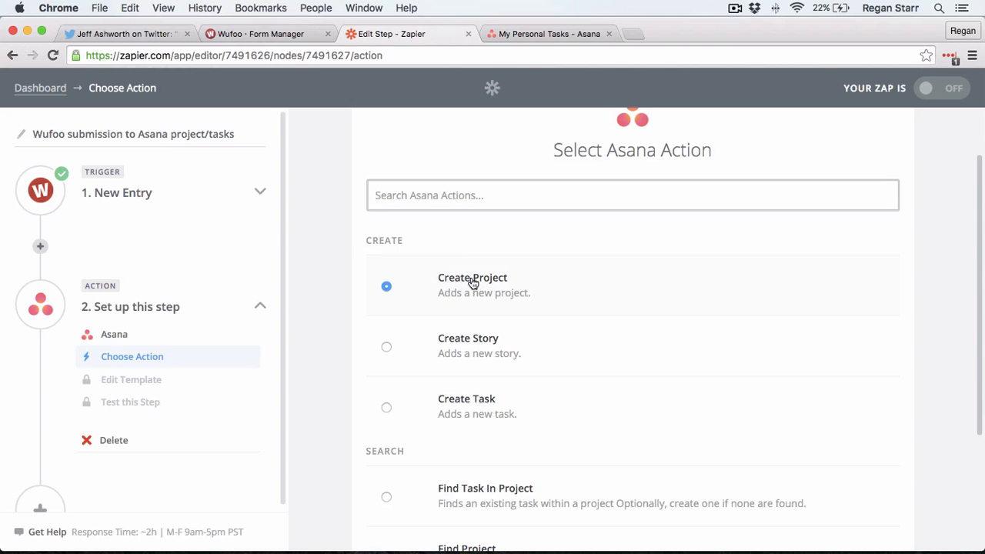
scroll(955, 319, "down", 5)
left_click(869, 477)
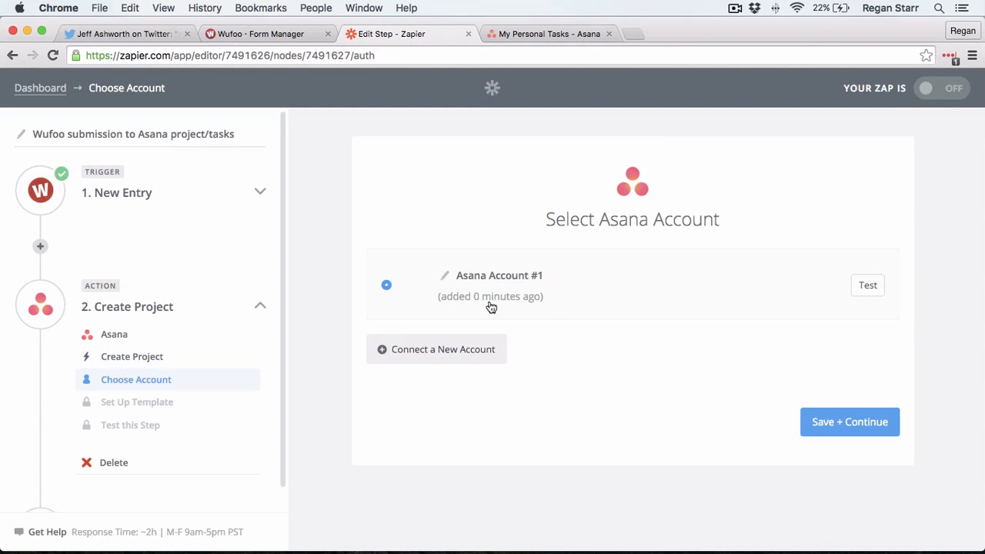
left_click(842, 421)
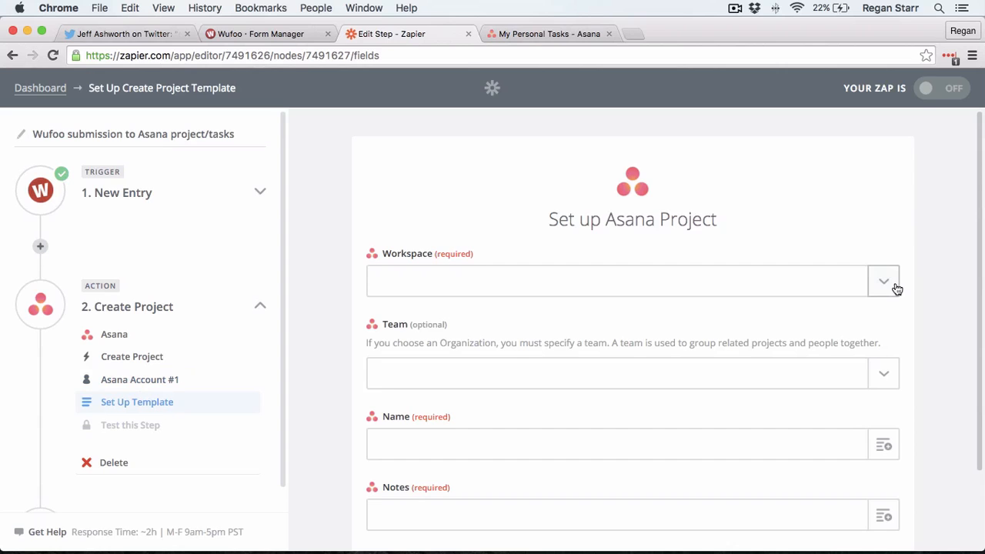
Step: Choose Personal Projects as the Asana project's workspace
left_click(894, 288)
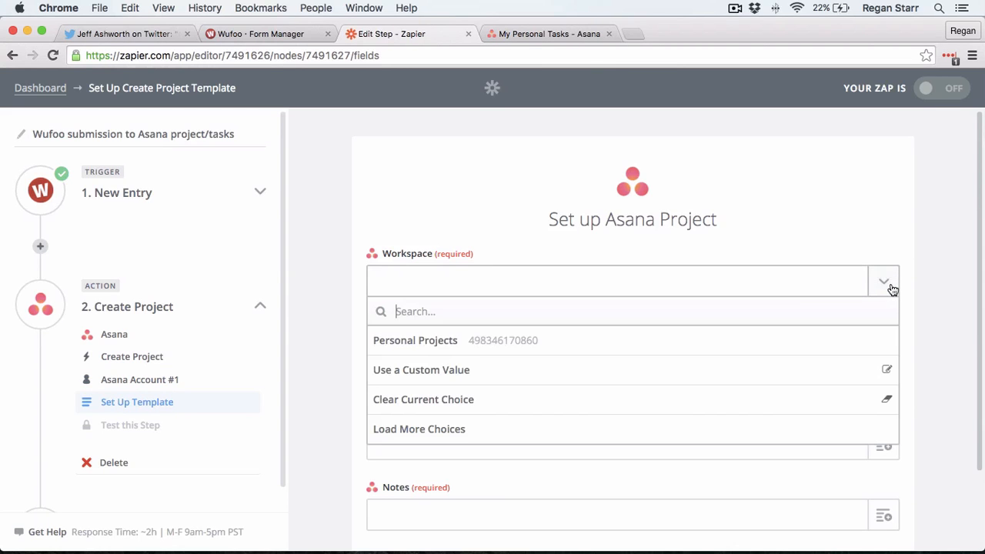
left_click(538, 341)
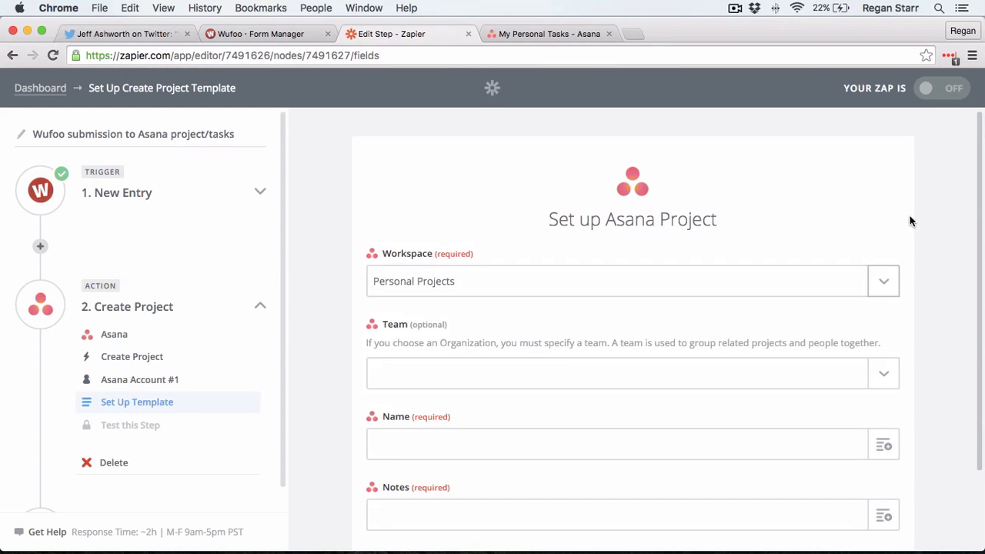
scroll(924, 226, "down", 2)
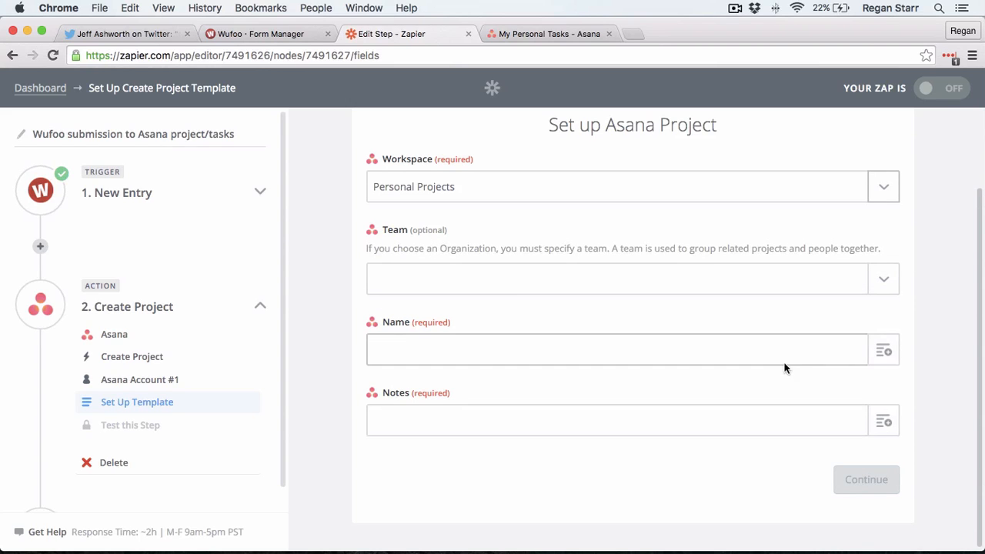
Step: Map Name to the Wufoo Project name and Notes to Project description, then continue
left_click(883, 353)
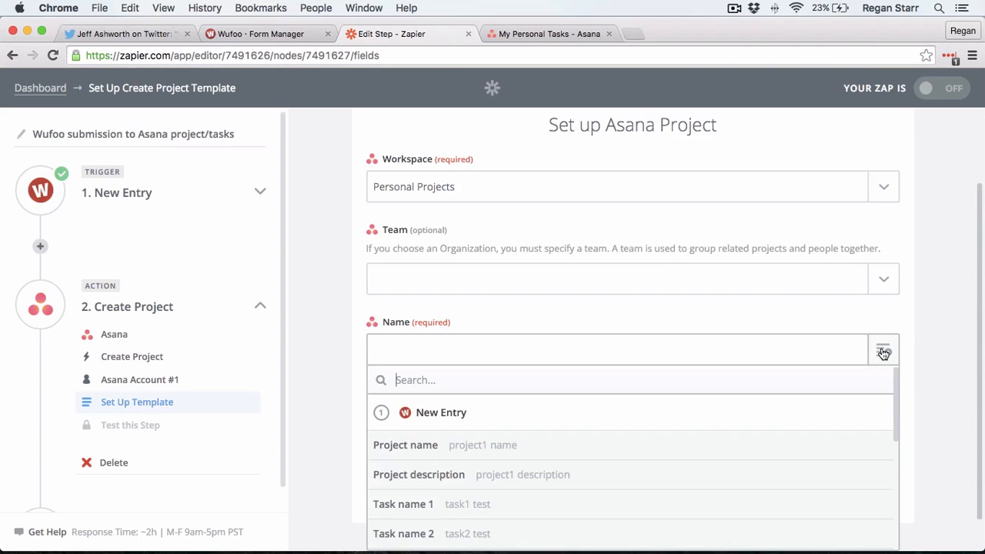
scroll(928, 315, "down", 3)
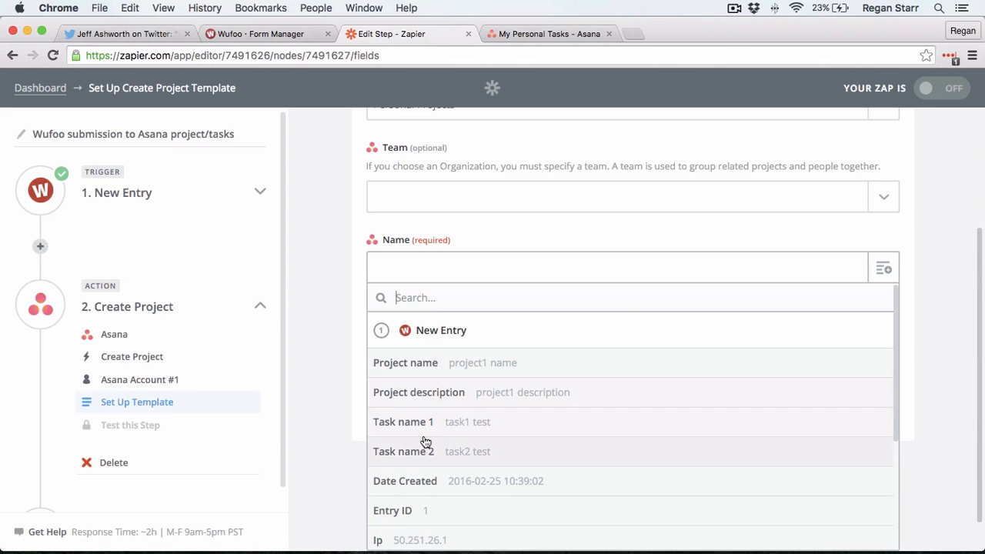
left_click(437, 366)
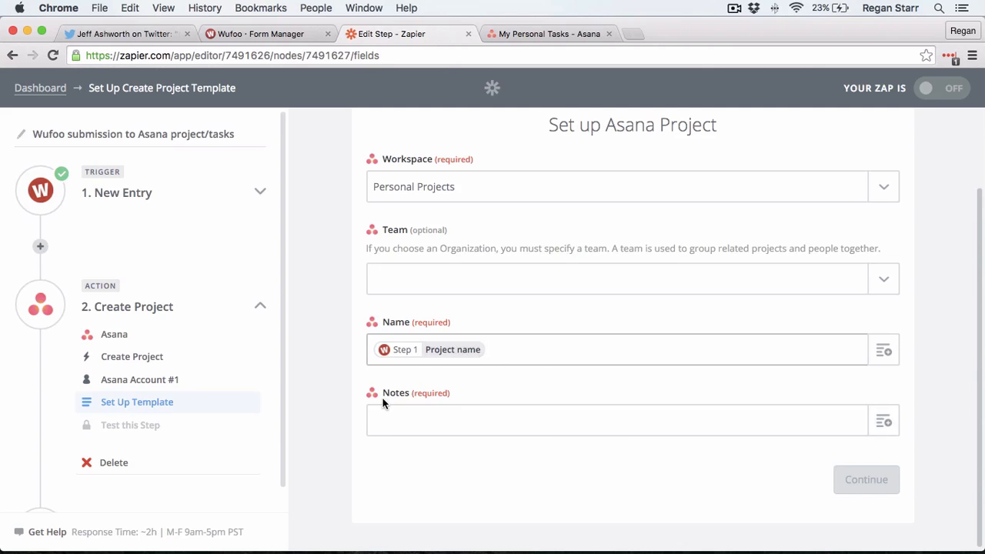
left_click(884, 421)
scroll(913, 392, "down", 3)
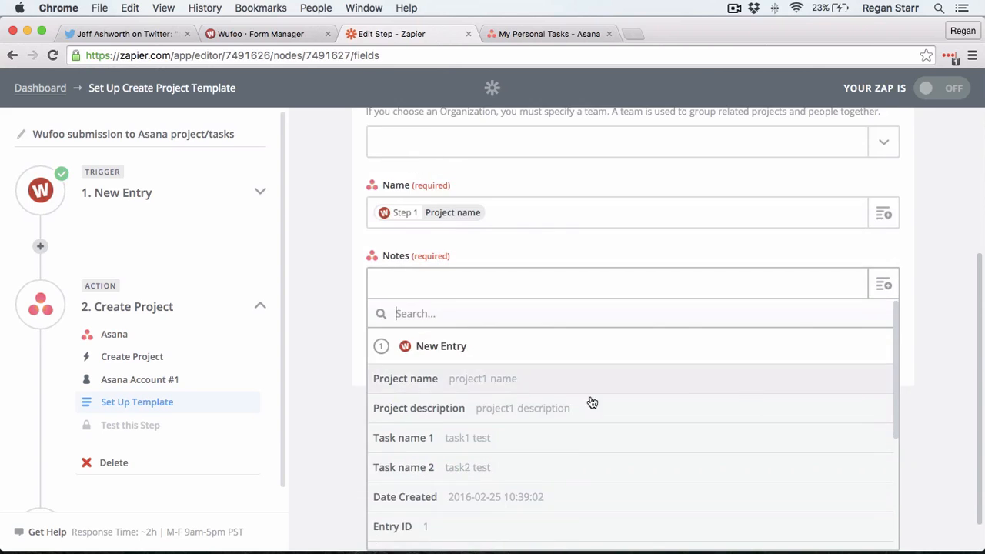
left_click(418, 414)
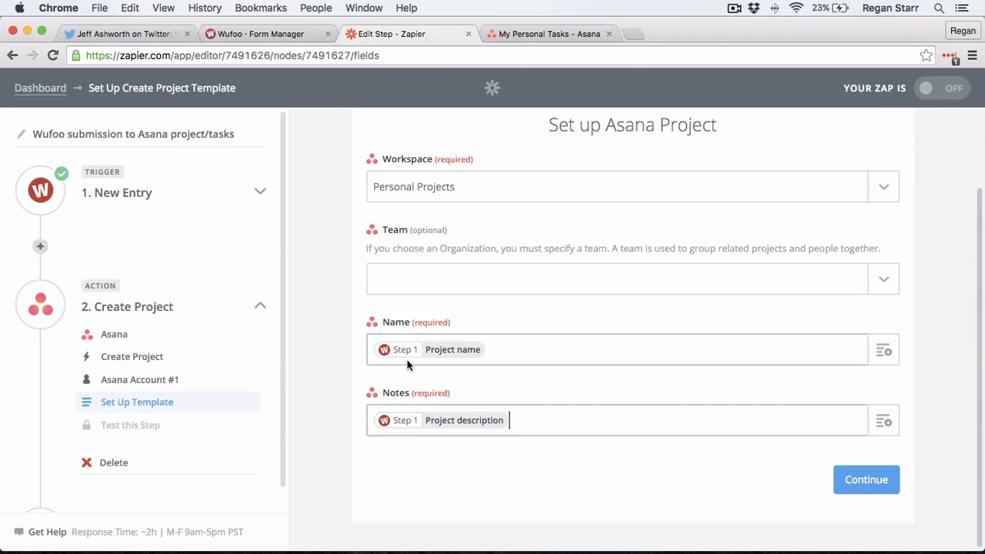
left_click(878, 482)
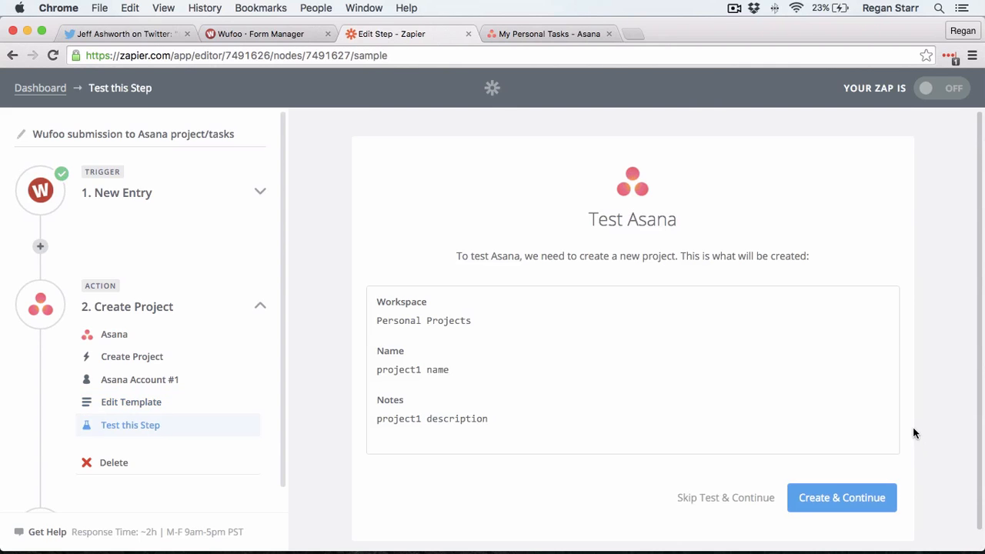
Step: Run the test that creates the sample Asana project 'project1 name', then switch to the Asana tasks tab
left_click(839, 494)
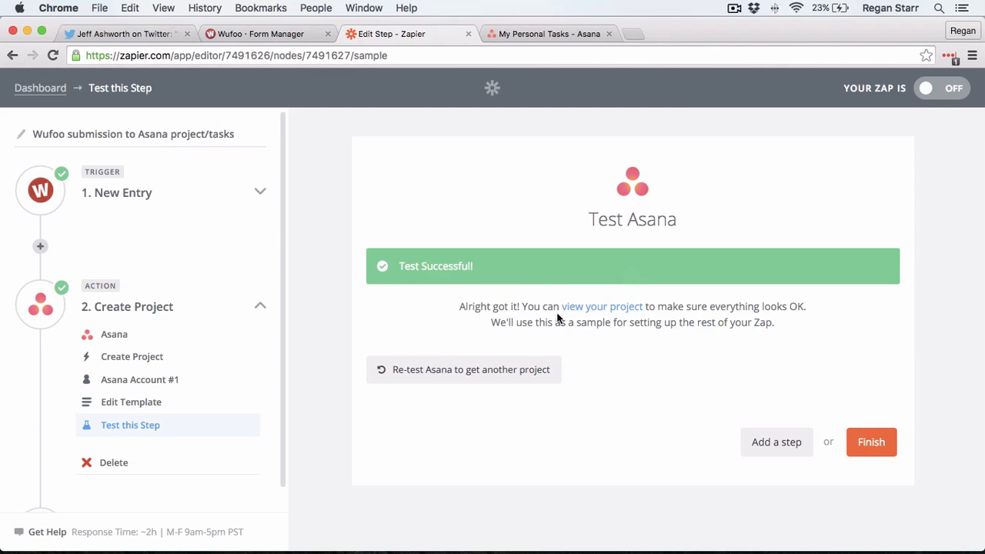
left_click(559, 37)
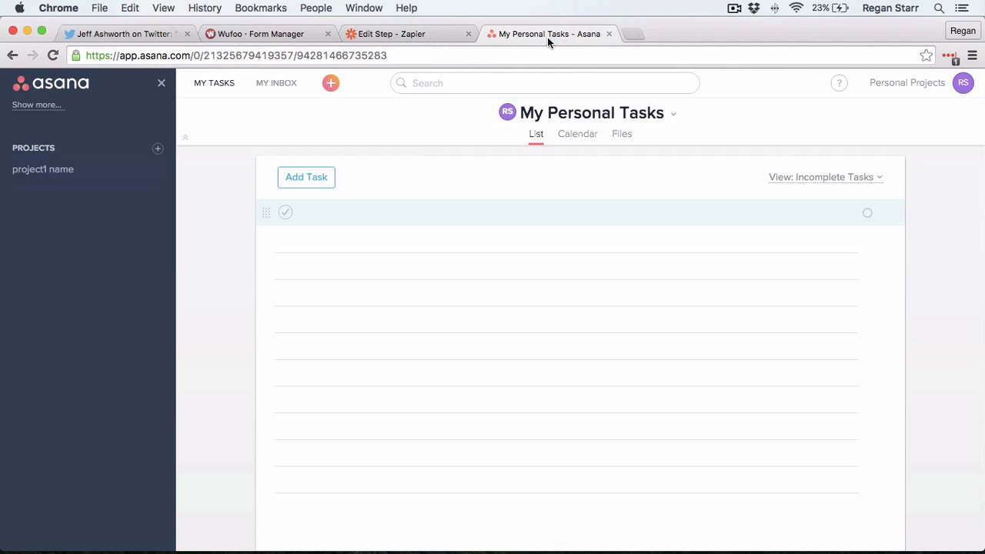
Step: Open 'project1 name' in Asana to confirm its 'project1 description', then go back to Zapier
left_click(78, 171)
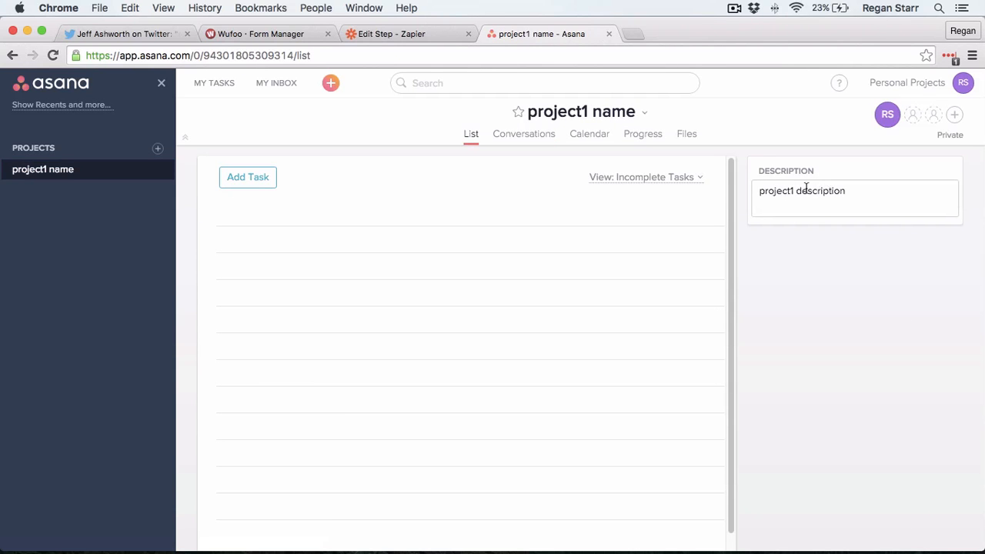
left_click(430, 33)
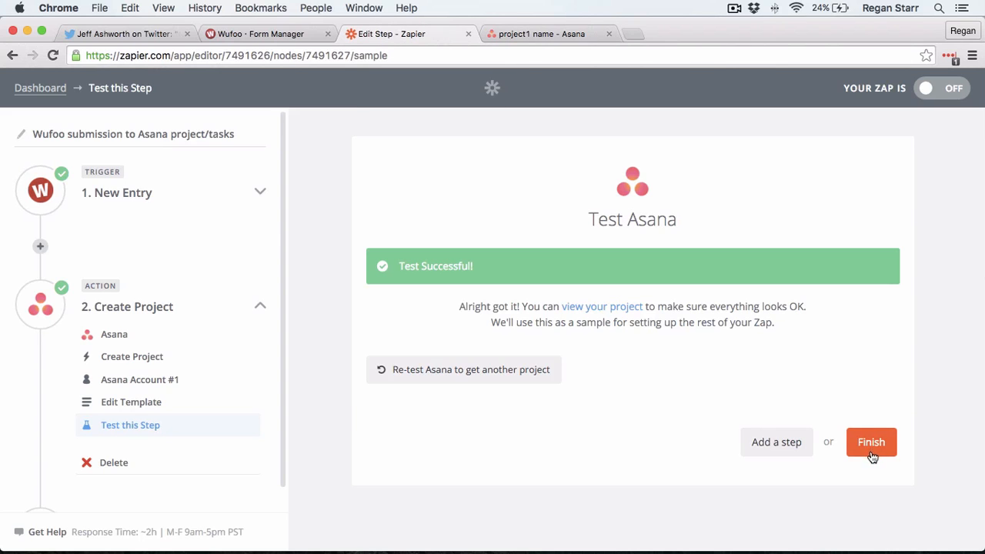
Step: Add a third zap step using the Asana app's Create Task action
left_click(783, 453)
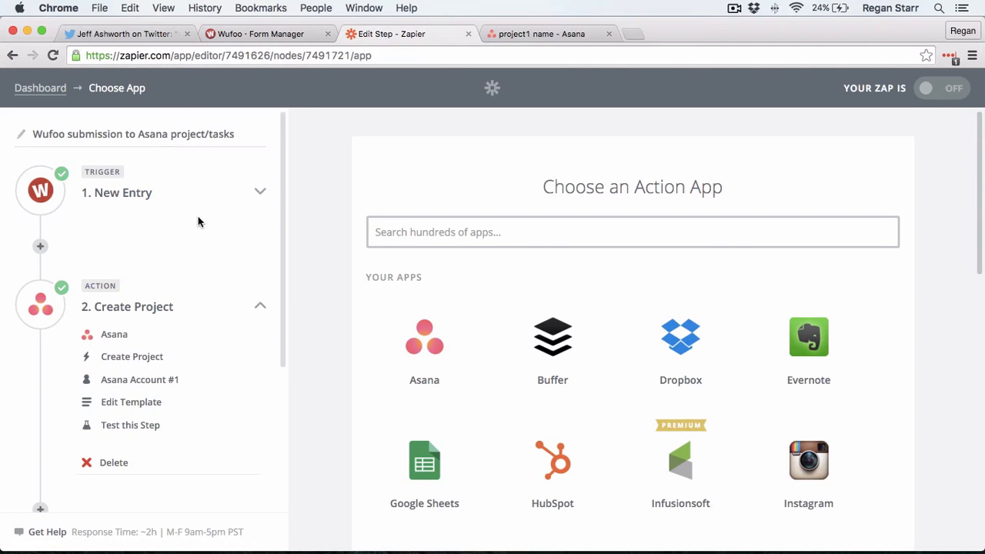
scroll(232, 253, "down", 3)
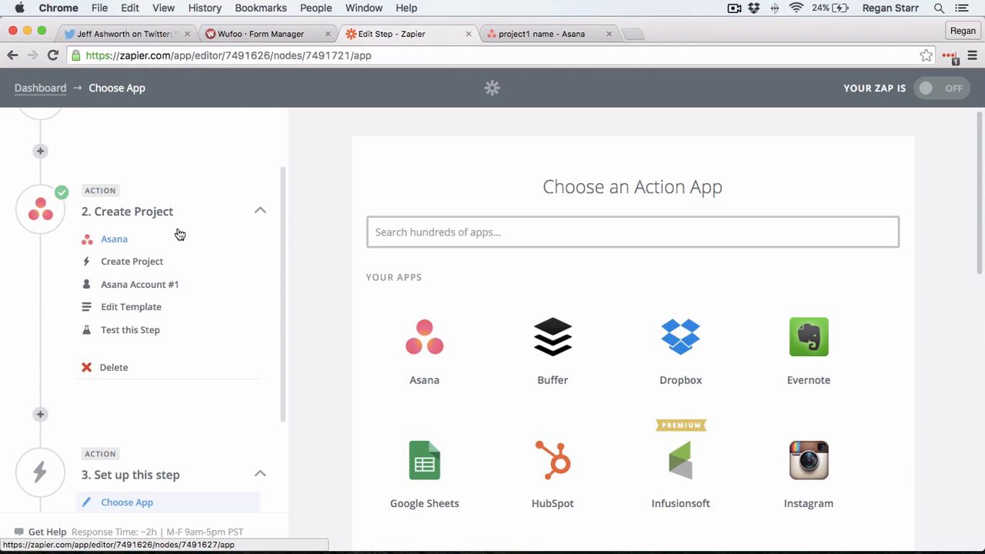
scroll(174, 225, "up", 1)
scroll(172, 223, "up", 3)
scroll(163, 206, "down", 5)
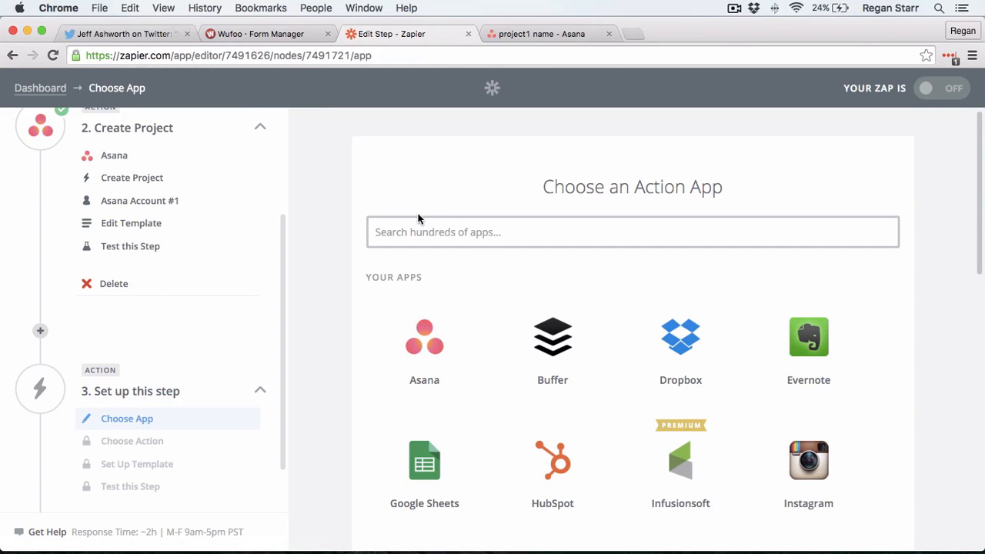
left_click(434, 332)
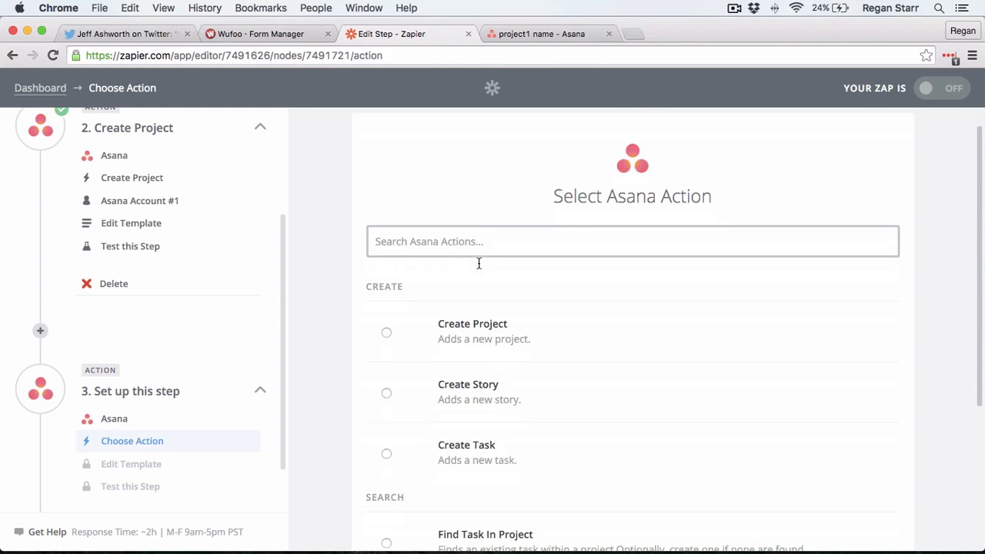
scroll(478, 264, "down", 1)
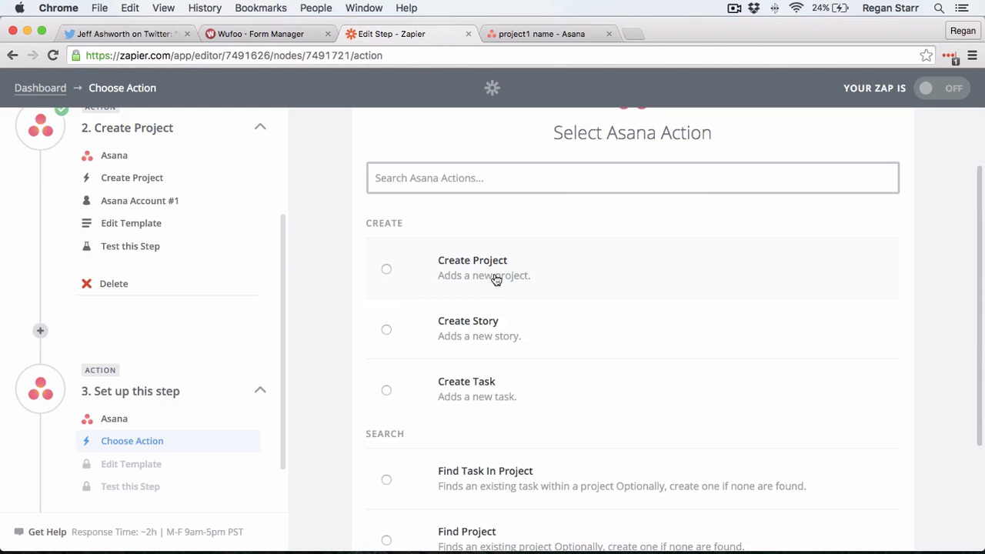
left_click(500, 385)
scroll(919, 378, "down", 3)
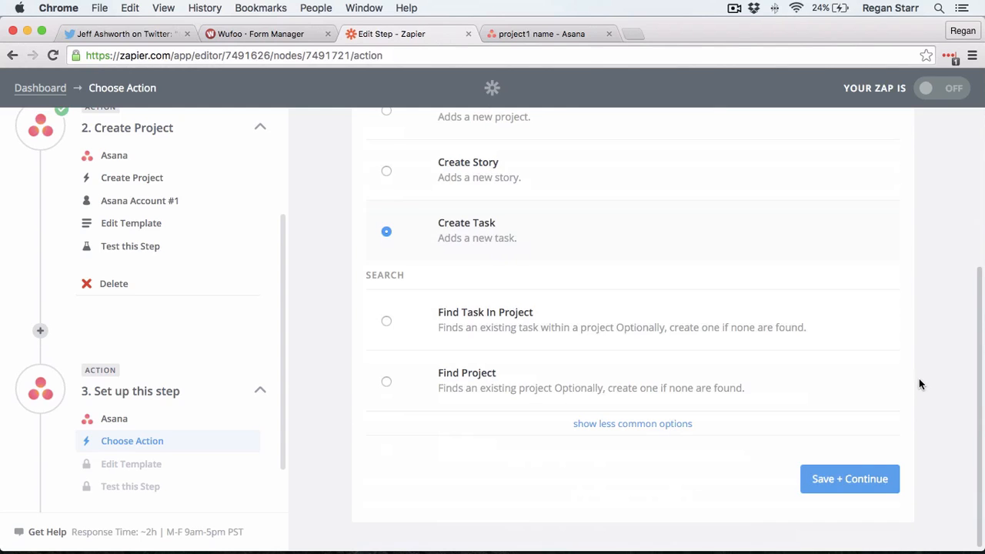
left_click(870, 479)
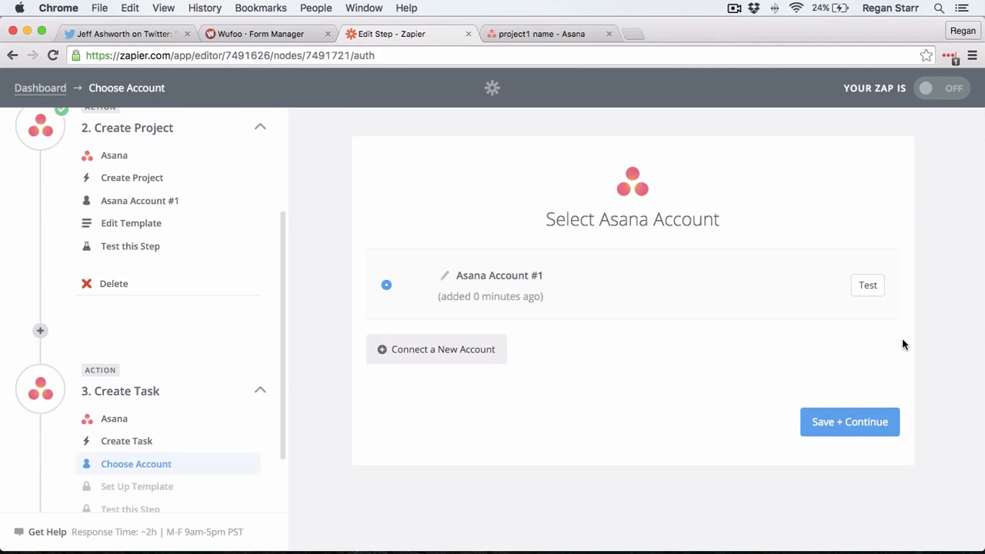
Step: Keep Asana Account #1 and set the task's workspace to Personal Projects
left_click(837, 425)
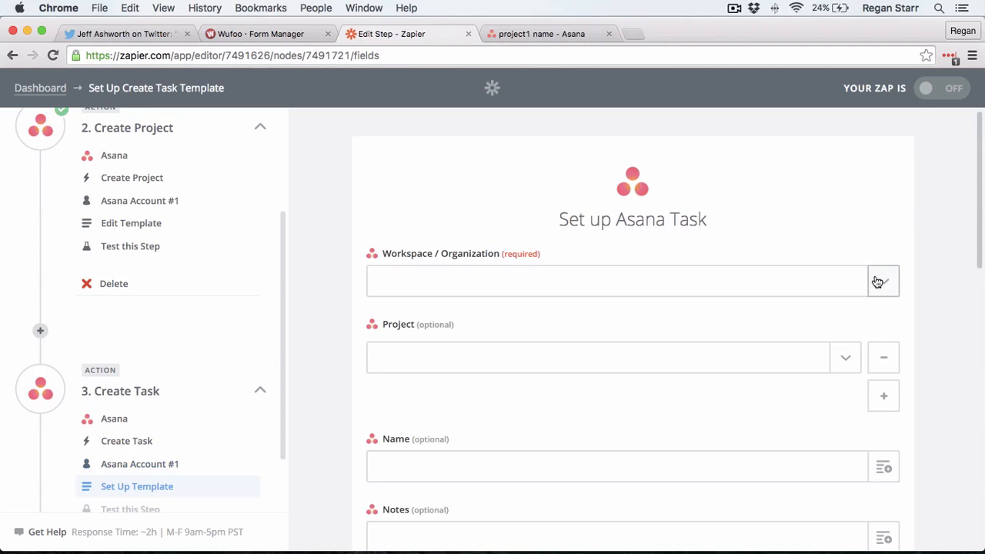
left_click(876, 282)
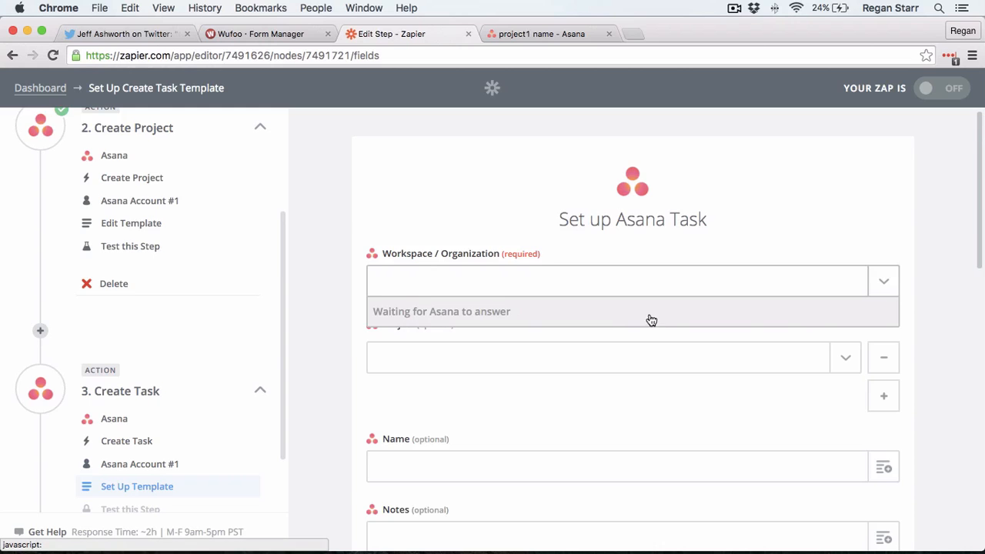
left_click(888, 282)
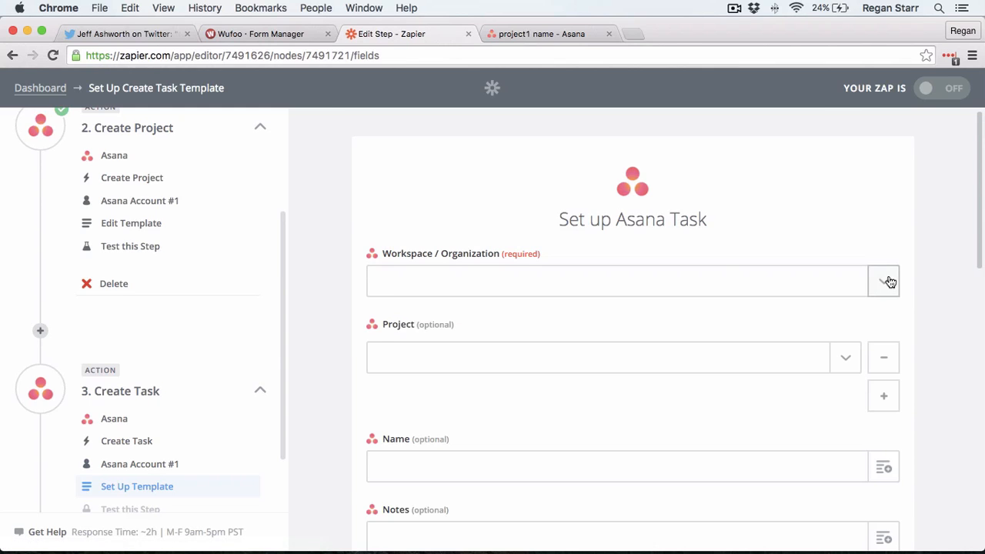
left_click(889, 281)
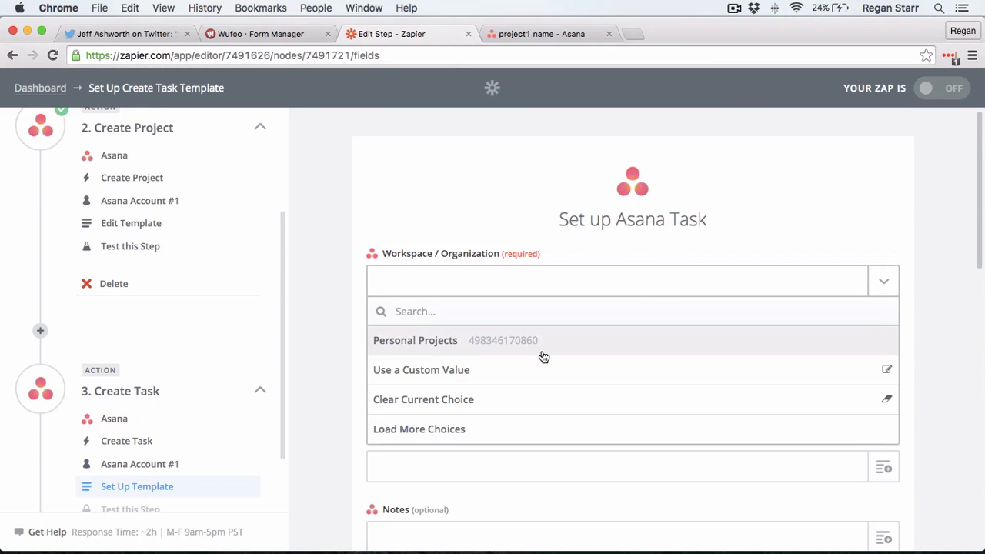
left_click(543, 341)
scroll(939, 292, "down", 1)
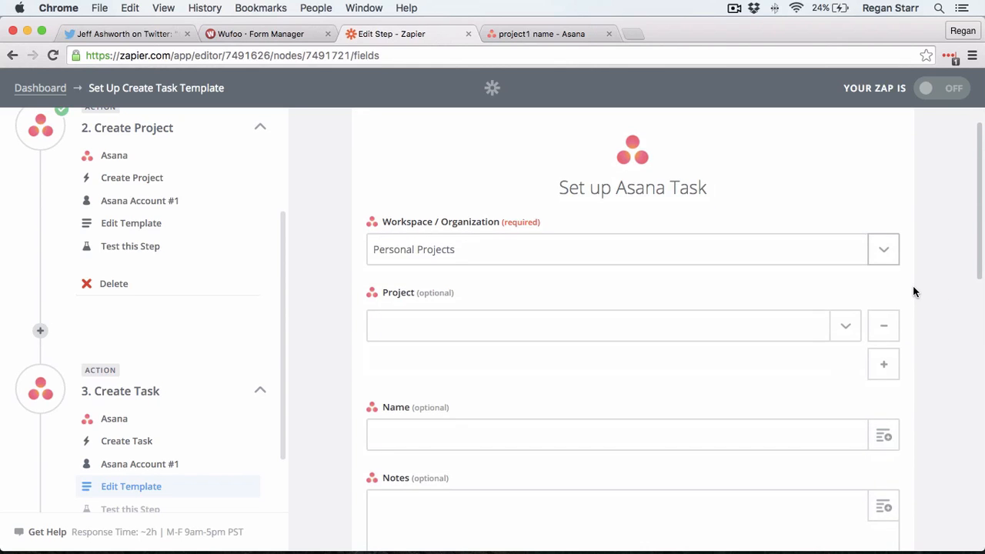
Step: Set the task's Project to a custom value: Step 2 Create Project's Data ID
left_click(848, 328)
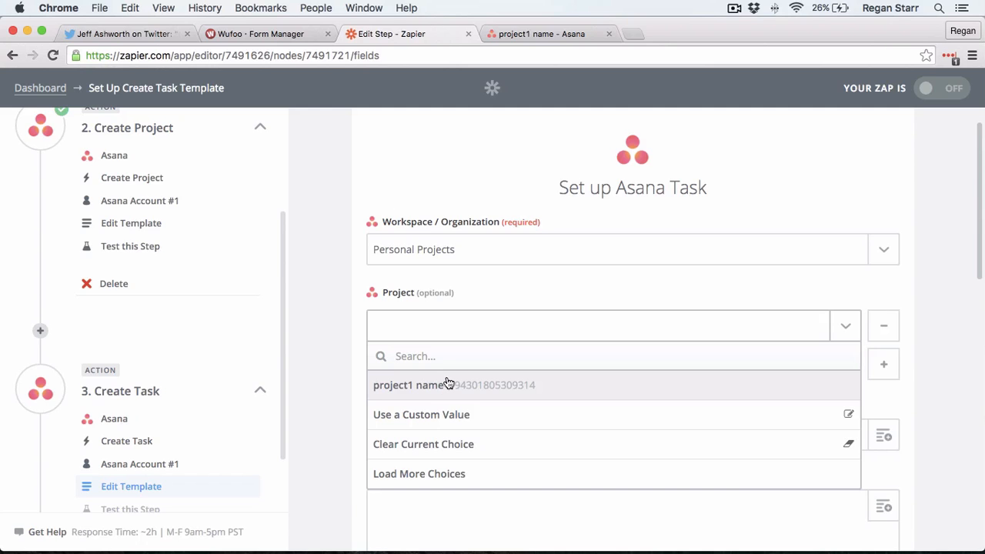
left_click(489, 418)
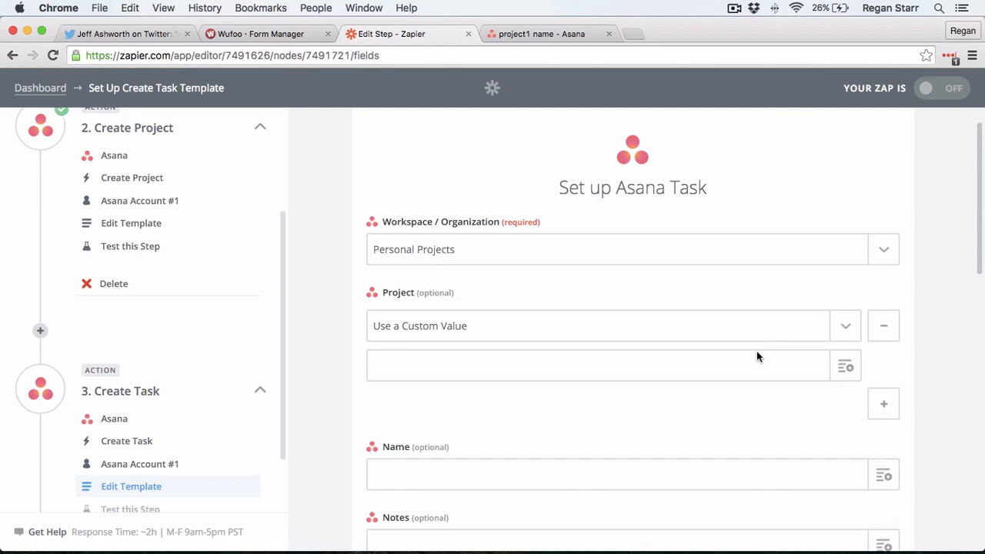
left_click(846, 369)
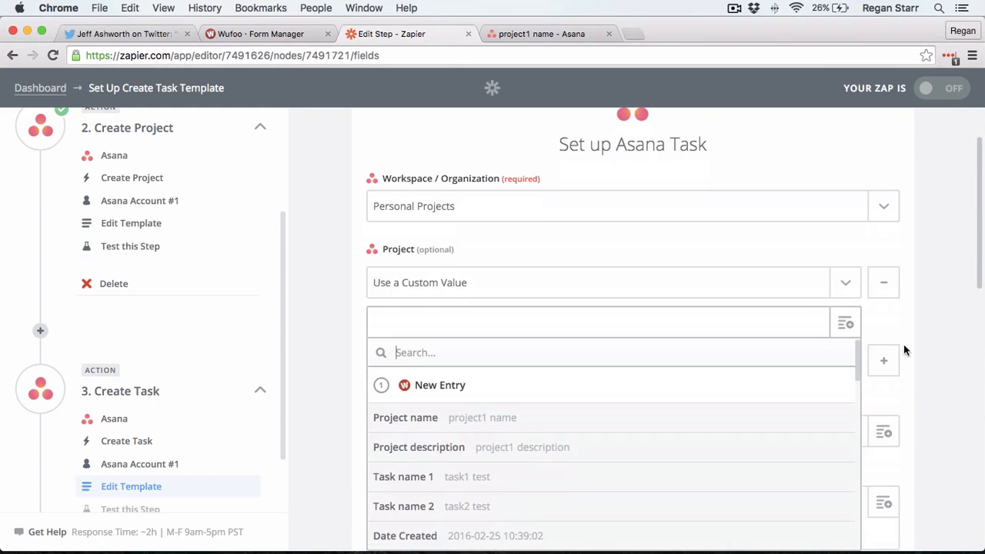
scroll(903, 344, "down", 3)
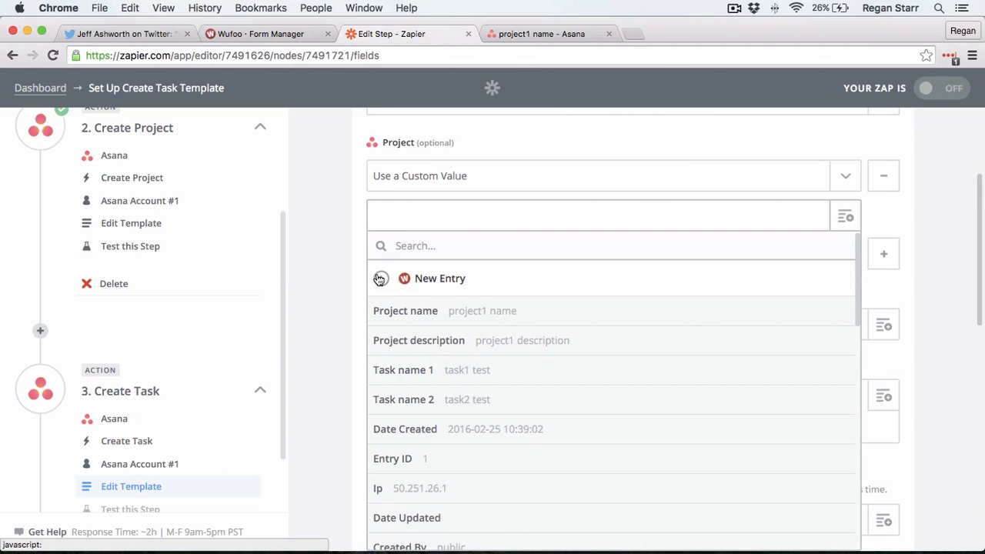
scroll(483, 302, "down", 5)
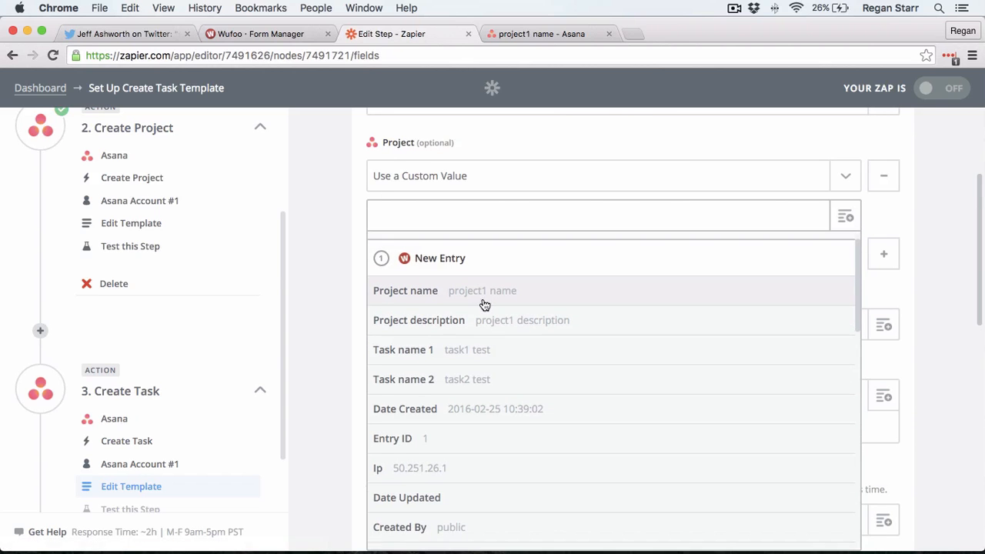
scroll(478, 315, "down", 5)
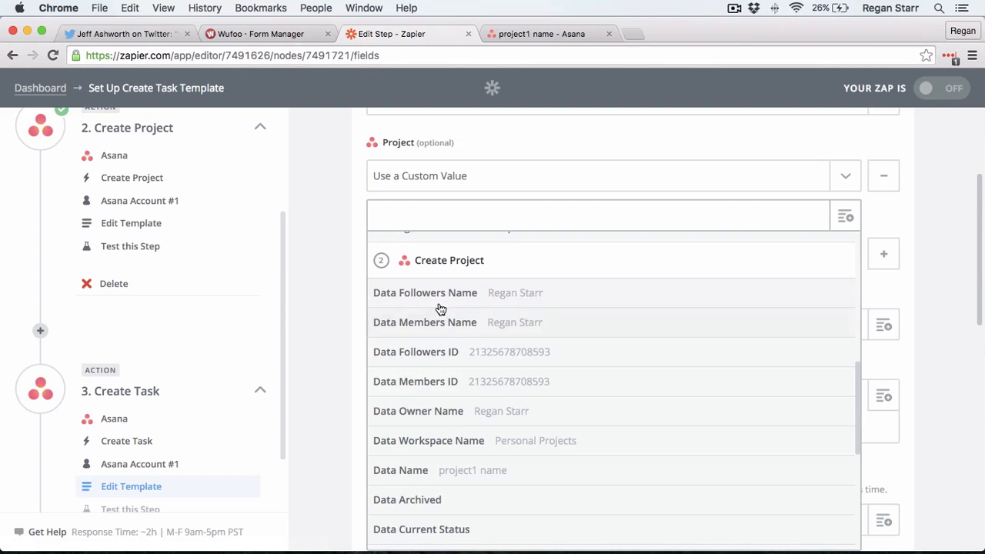
scroll(433, 330, "down", 1)
scroll(432, 330, "down", 1)
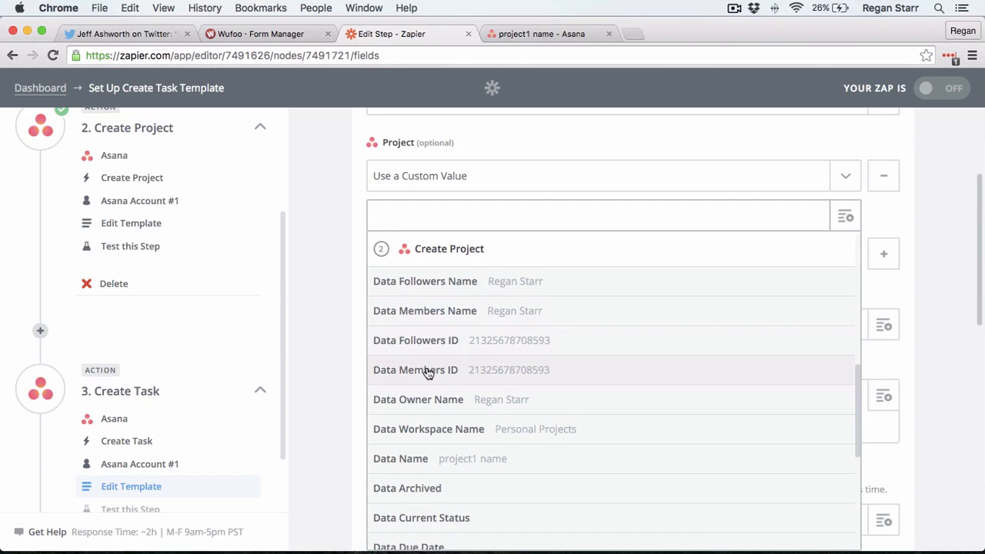
scroll(427, 367, "up", 1)
scroll(427, 362, "down", 3)
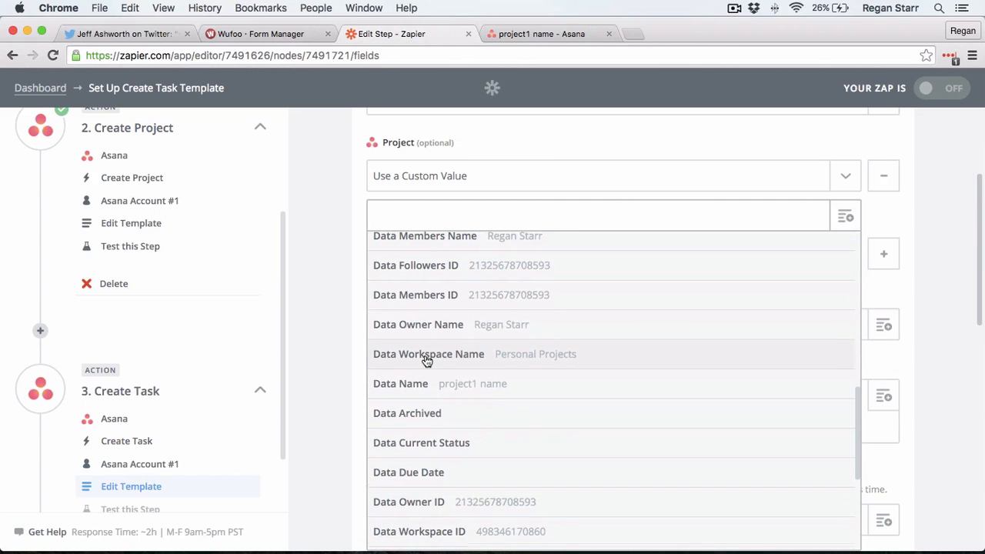
scroll(427, 362, "down", 8)
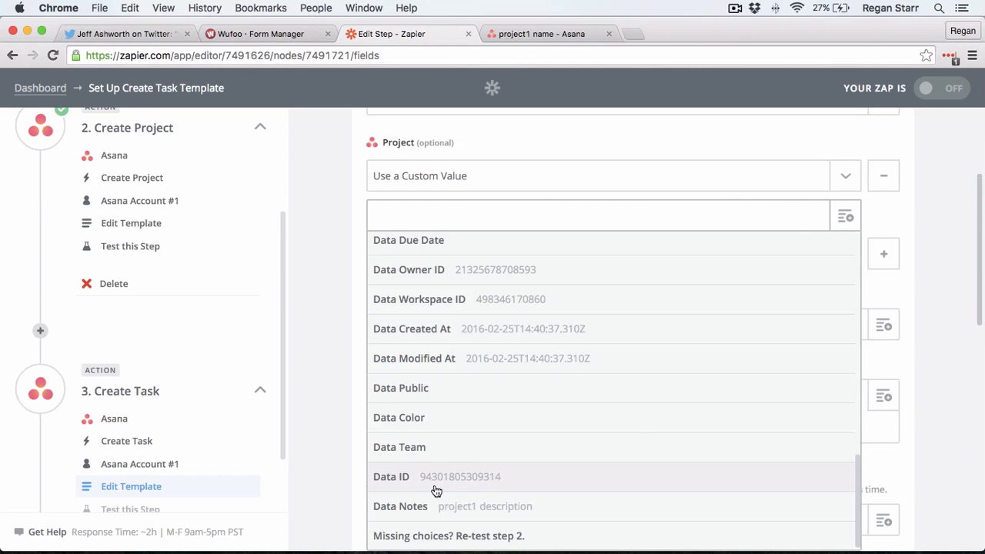
left_click(463, 479)
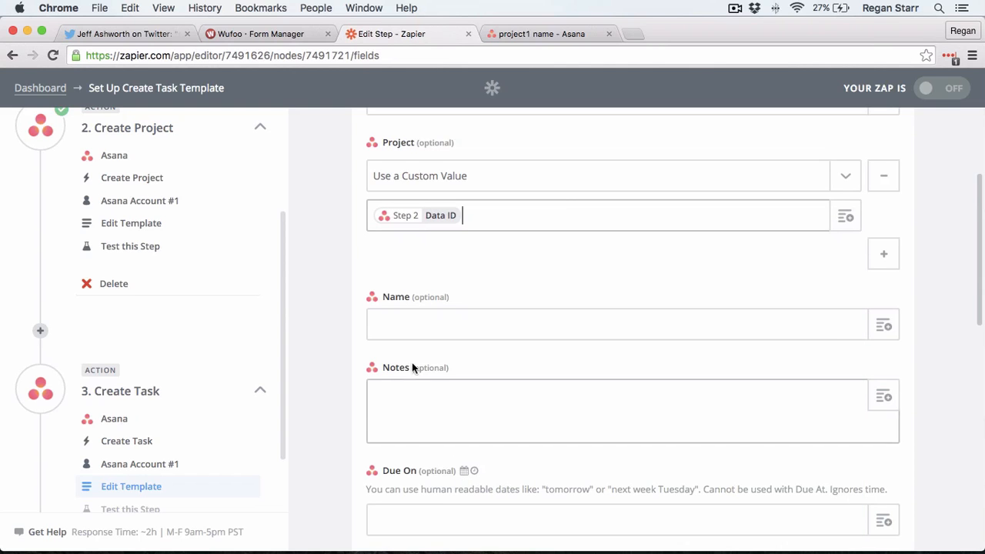
Step: Map the task Name to the Wufoo New Entry's 'Task name 1' field
scroll(341, 235, "up", 3)
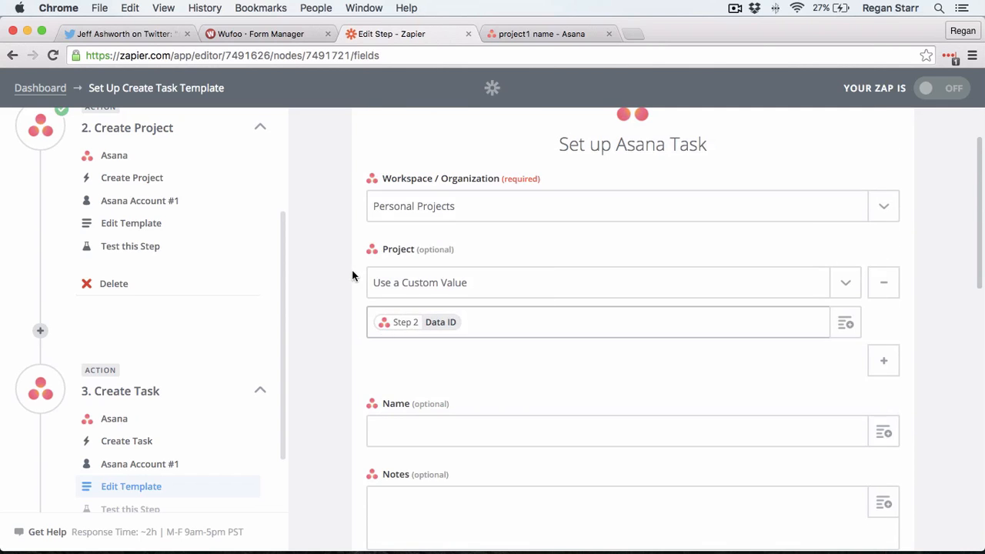
scroll(348, 275, "down", 2)
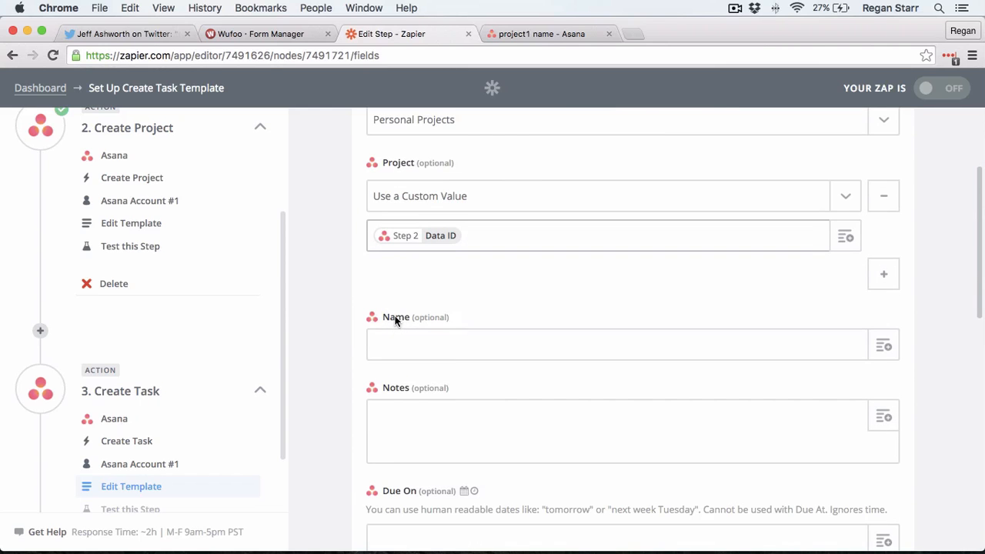
left_click(884, 348)
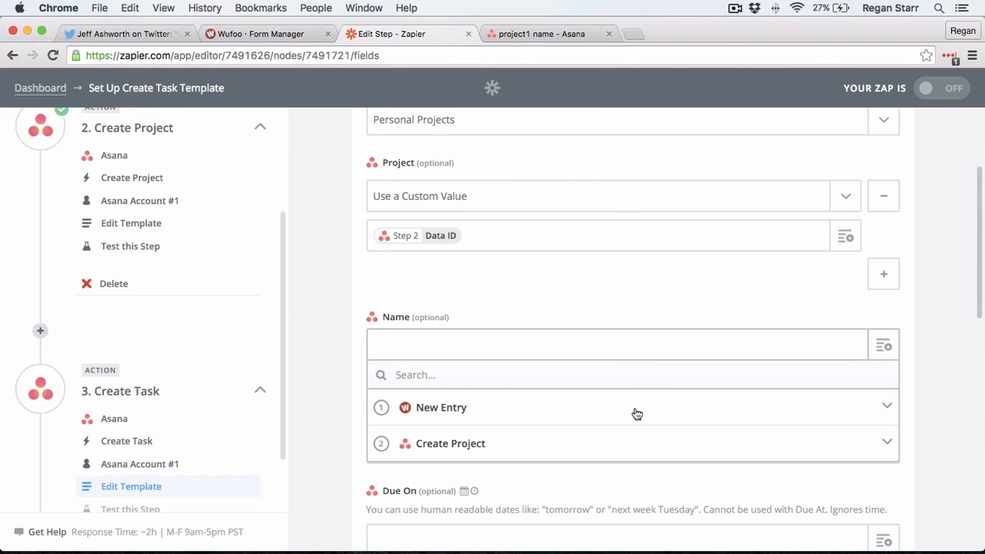
left_click(462, 408)
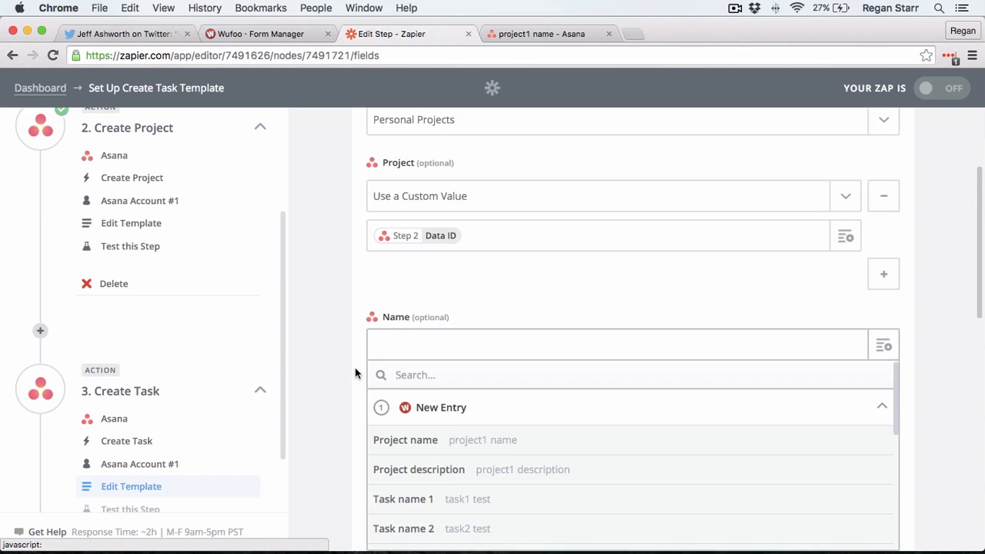
scroll(424, 362, "down", 3)
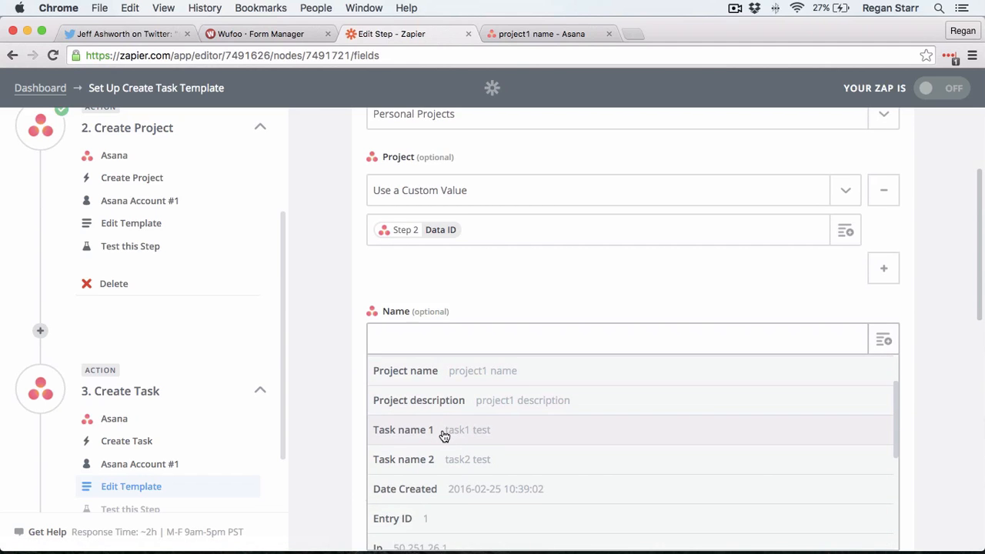
scroll(431, 427, "up", 2)
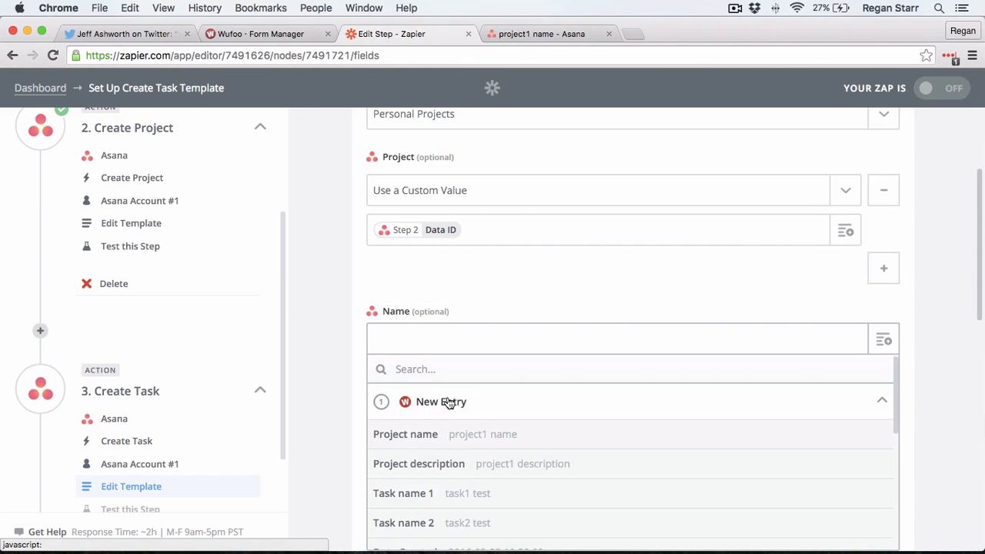
scroll(466, 398, "down", 1)
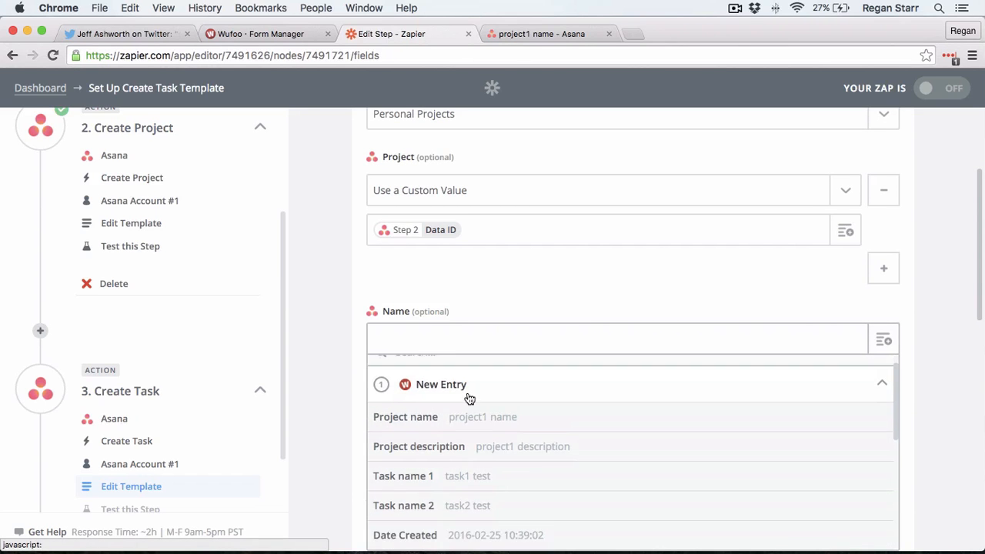
left_click(457, 464)
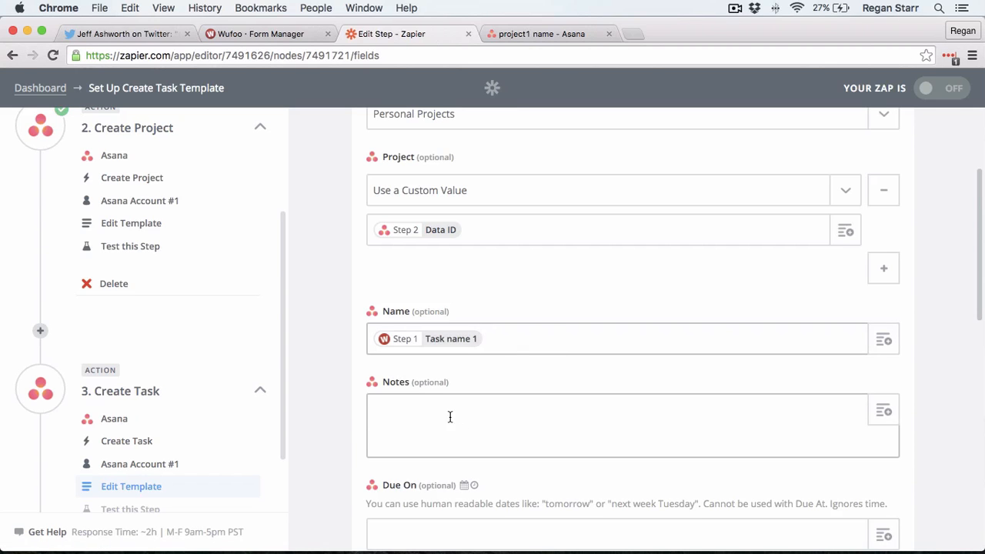
scroll(309, 280, "down", 5)
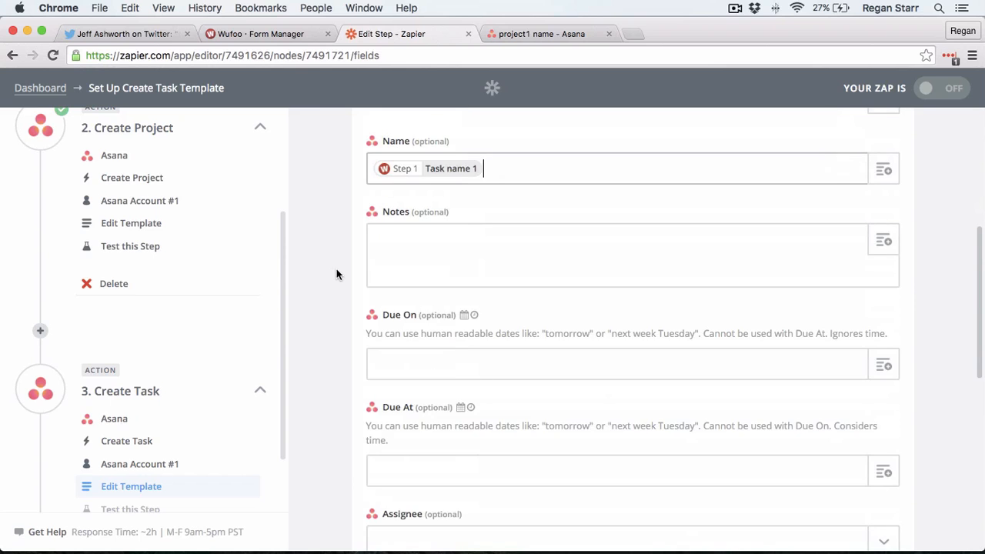
scroll(389, 227, "down", 6)
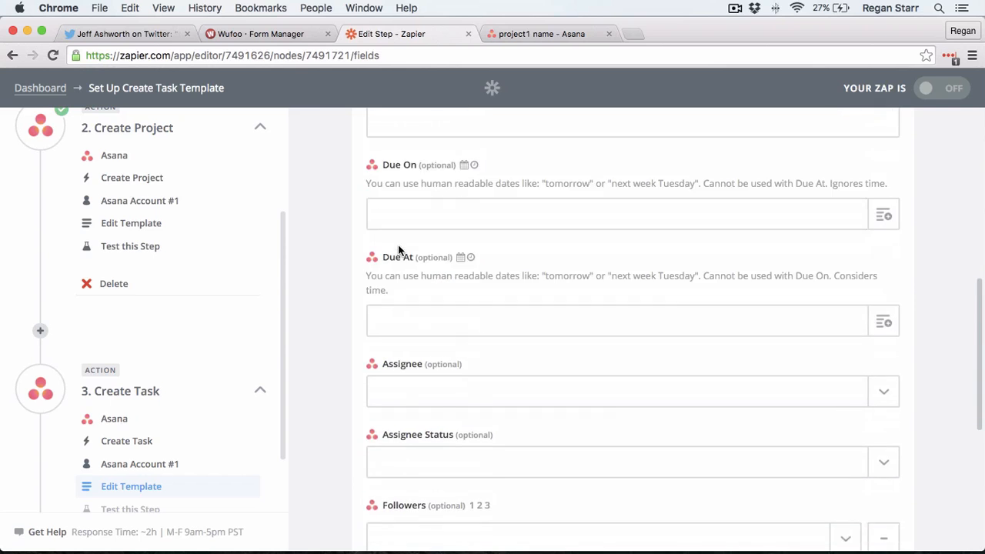
scroll(405, 293, "down", 2)
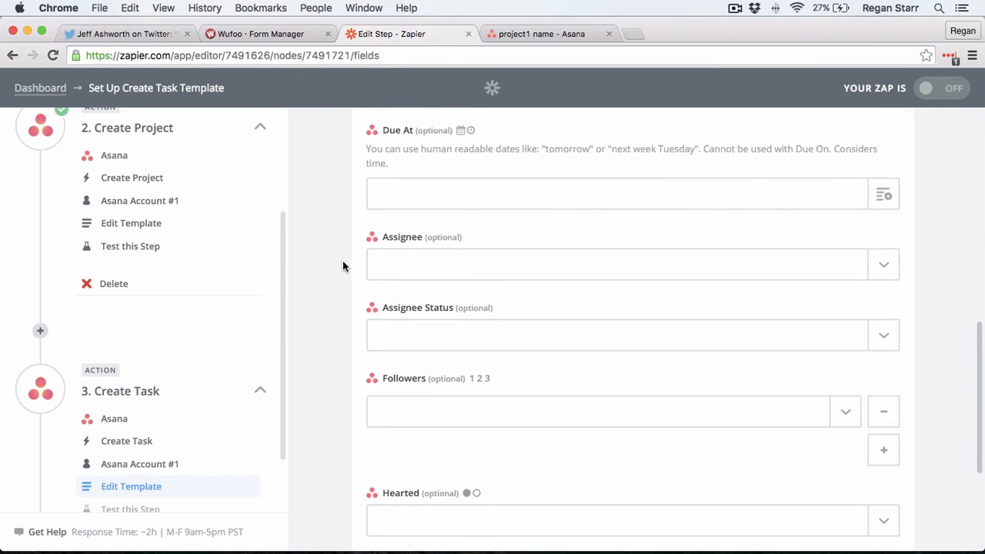
scroll(343, 266, "up", 3)
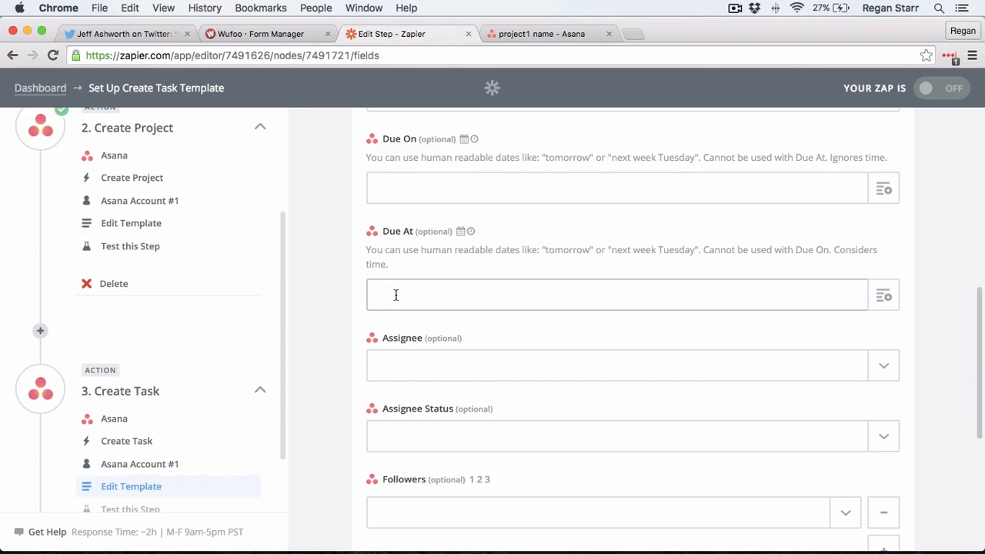
scroll(338, 325, "down", 5)
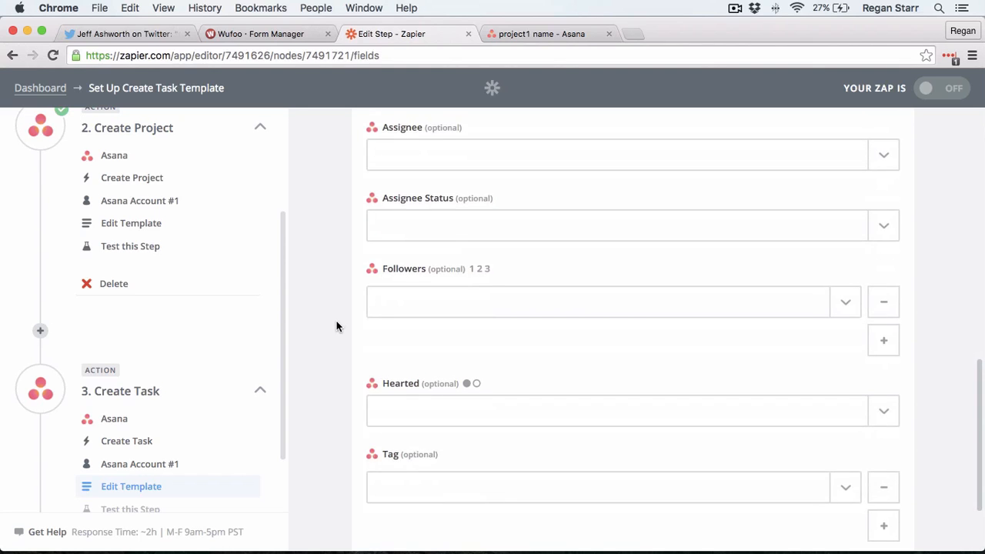
scroll(337, 325, "up", 10)
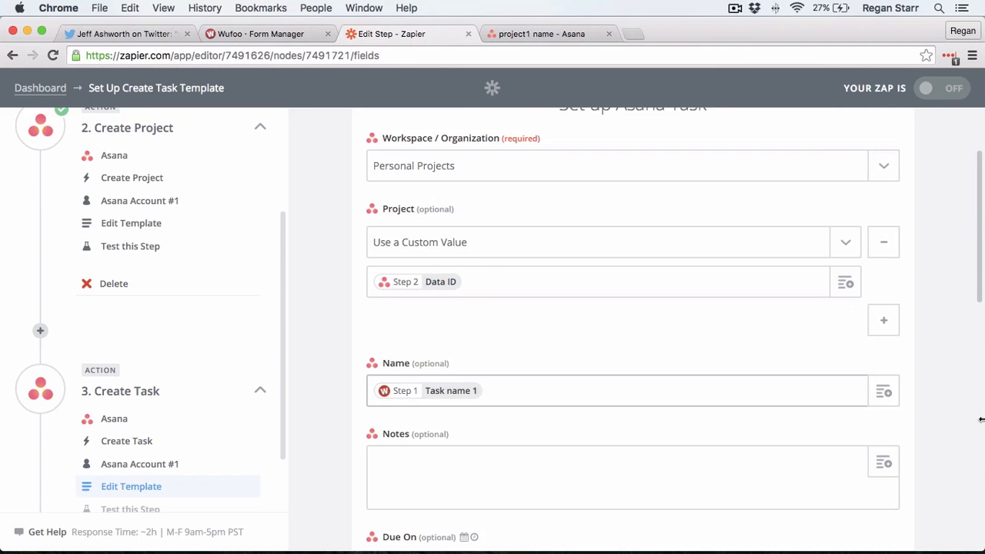
scroll(928, 389, "down", 1)
scroll(927, 389, "down", 10)
Step: Test the step to create sample task 'task1 test', then view 'project1 name' in Asana
left_click(852, 490)
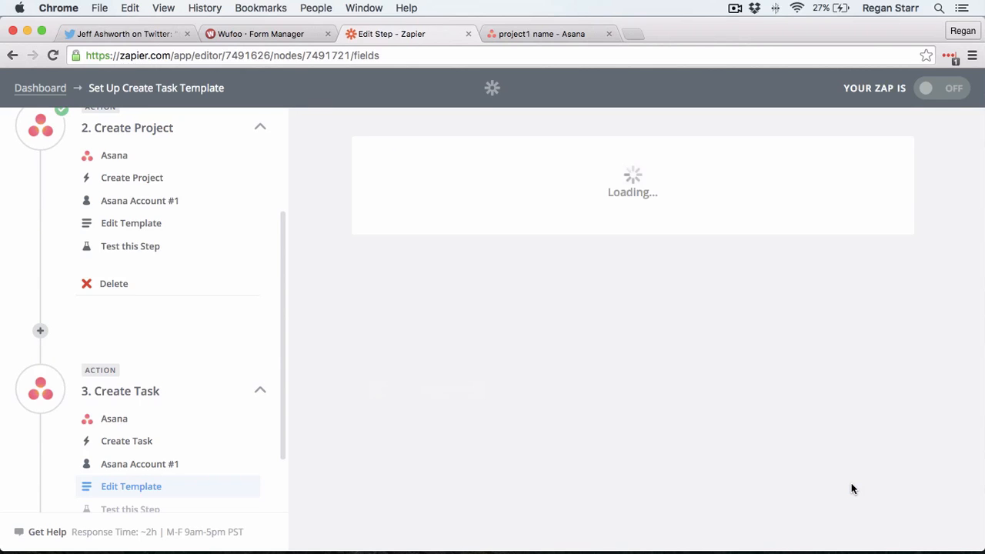
scroll(895, 391, "down", 1)
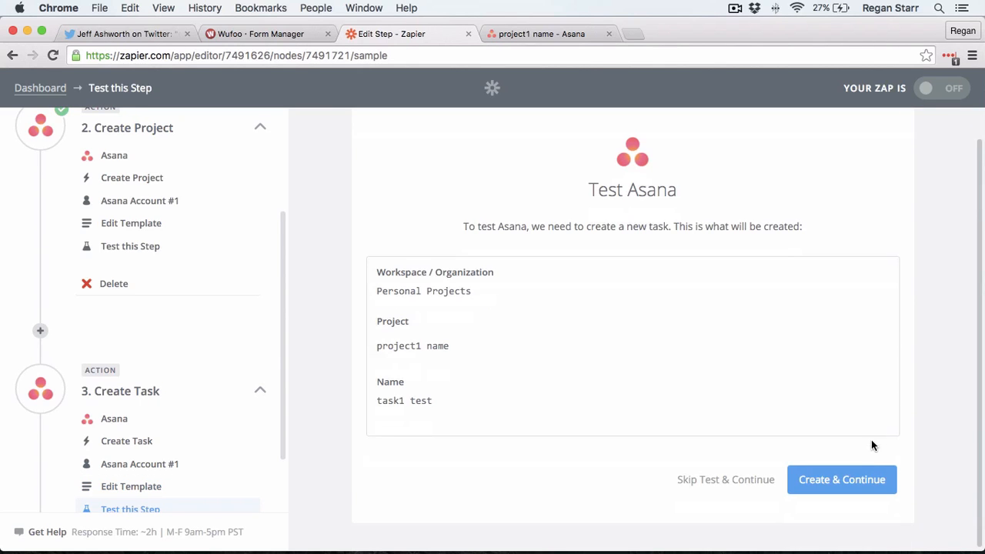
left_click(867, 479)
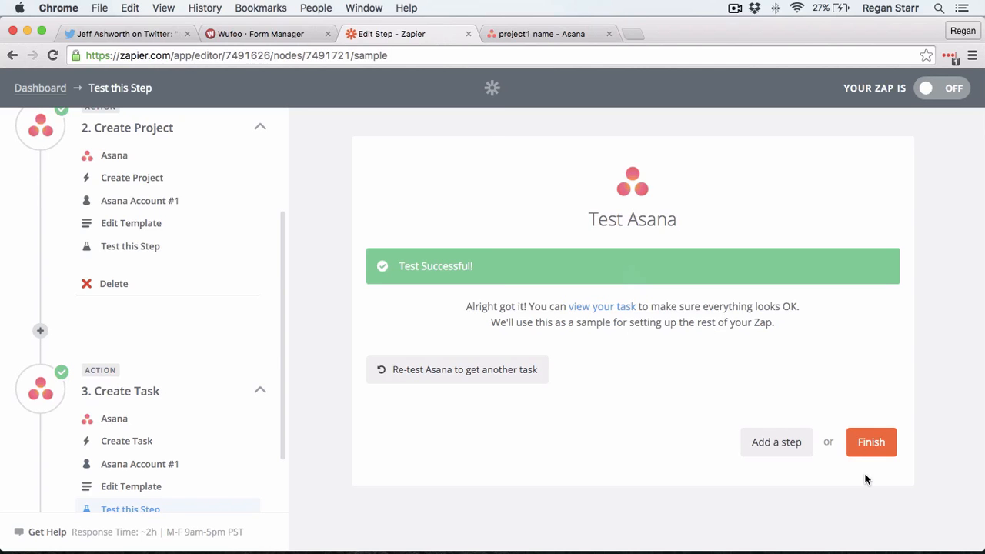
left_click(540, 37)
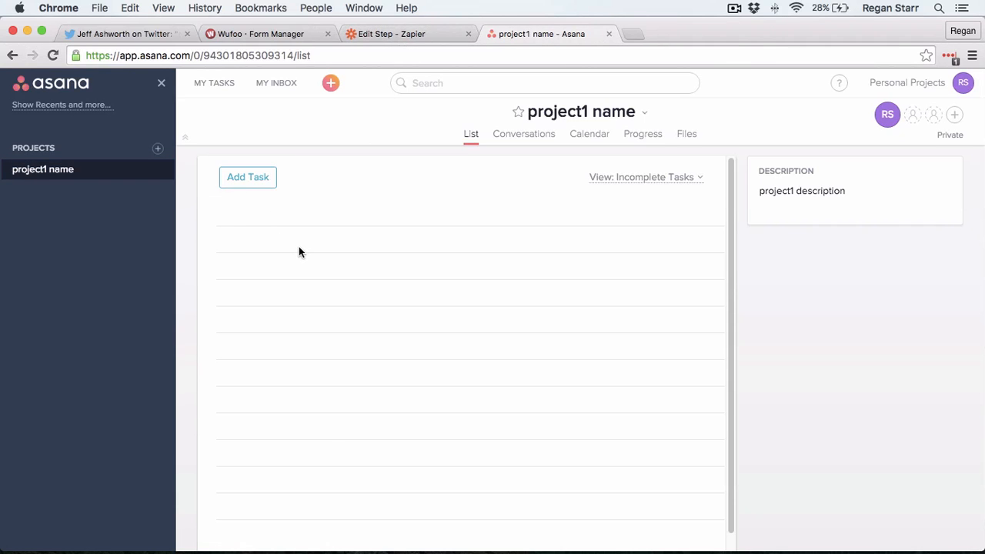
Step: Reload Asana to show 'task1 test', revisit Zapier's test result, then open the Wufoo Form Manager
key("super+r")
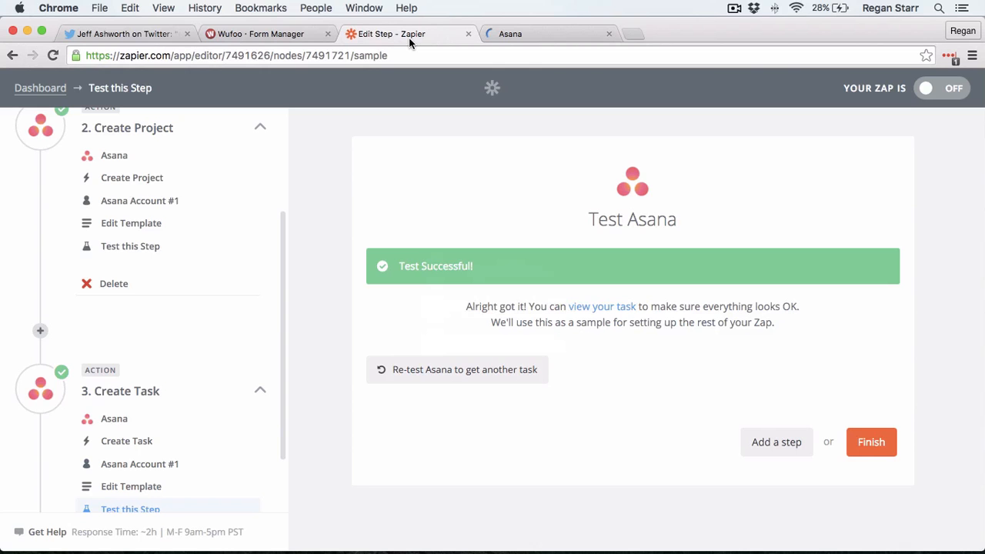
left_click(409, 38)
left_click(289, 39)
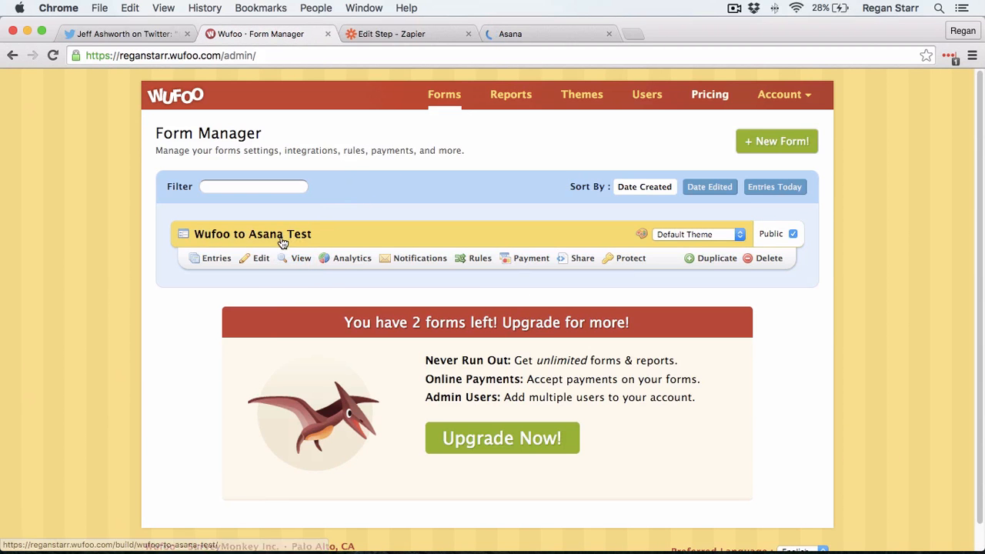
left_click(263, 259)
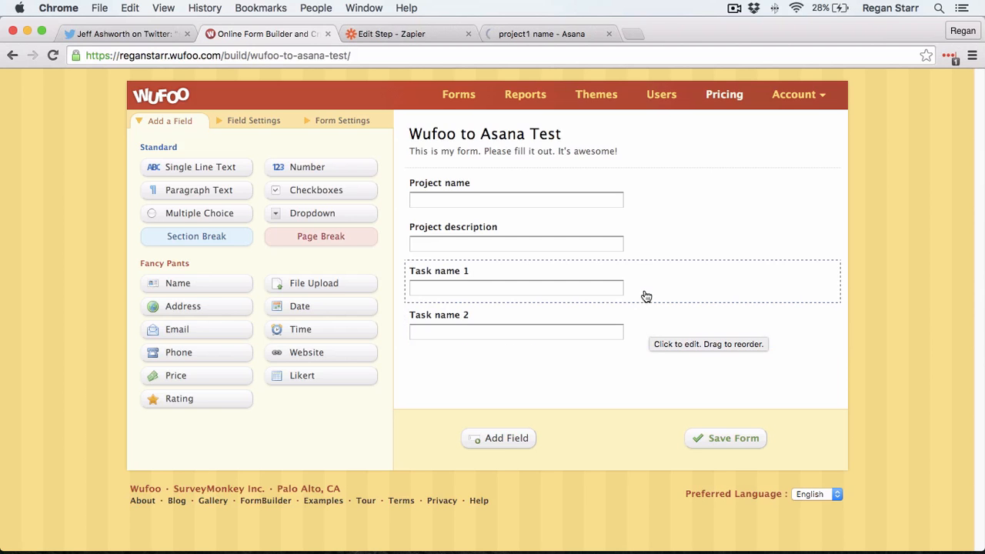
left_click(439, 35)
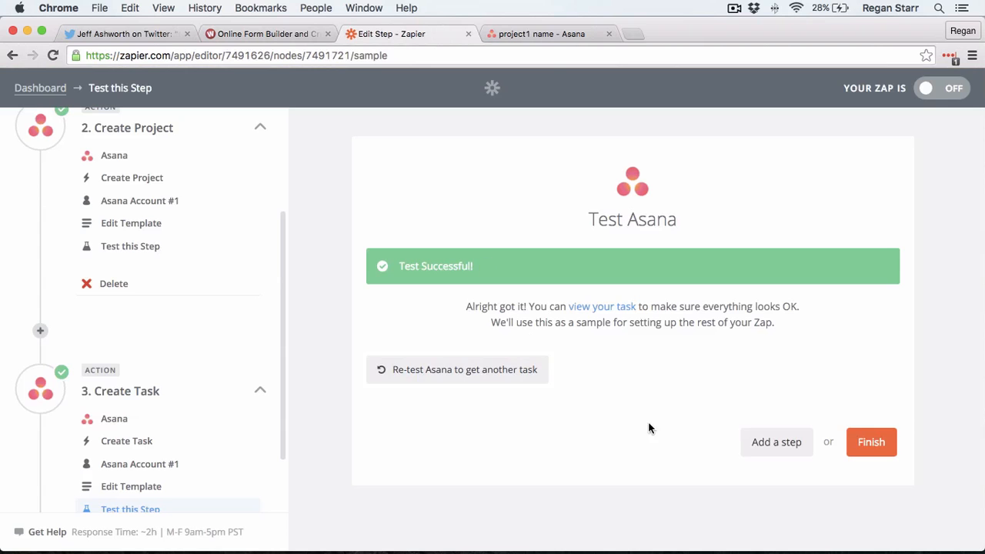
Step: Add another zap step using Asana's Create Task action
left_click(760, 441)
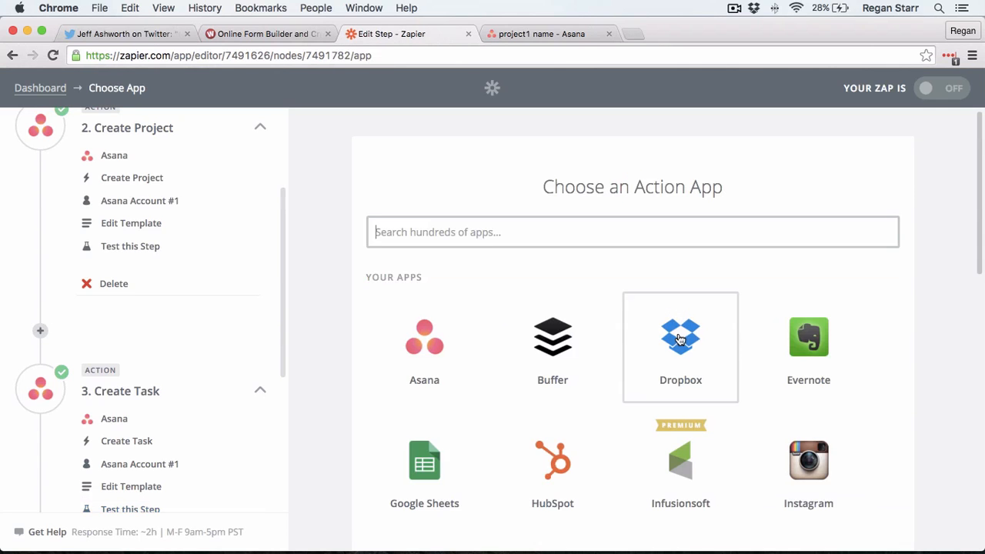
left_click(404, 315)
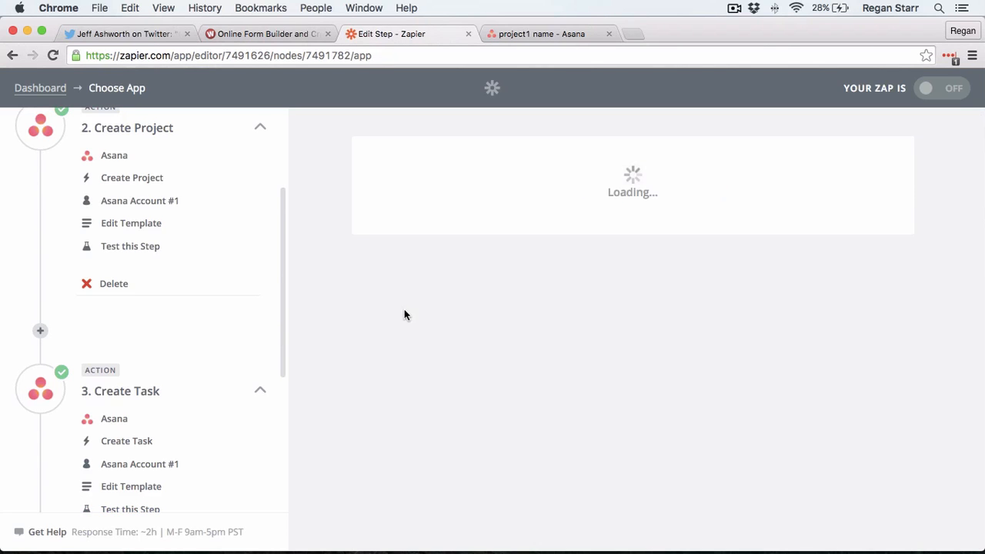
scroll(569, 288, "down", 3)
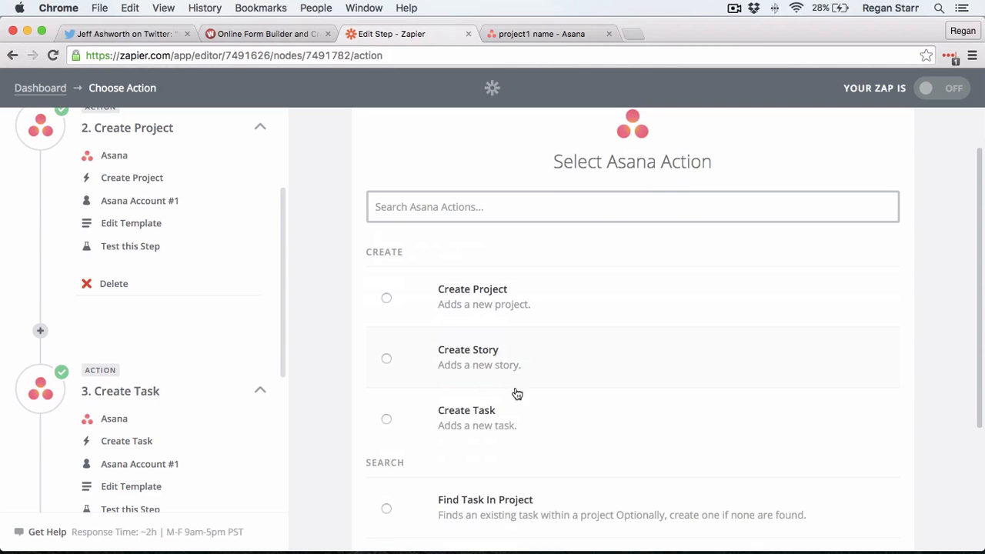
left_click(576, 409)
scroll(829, 367, "down", 5)
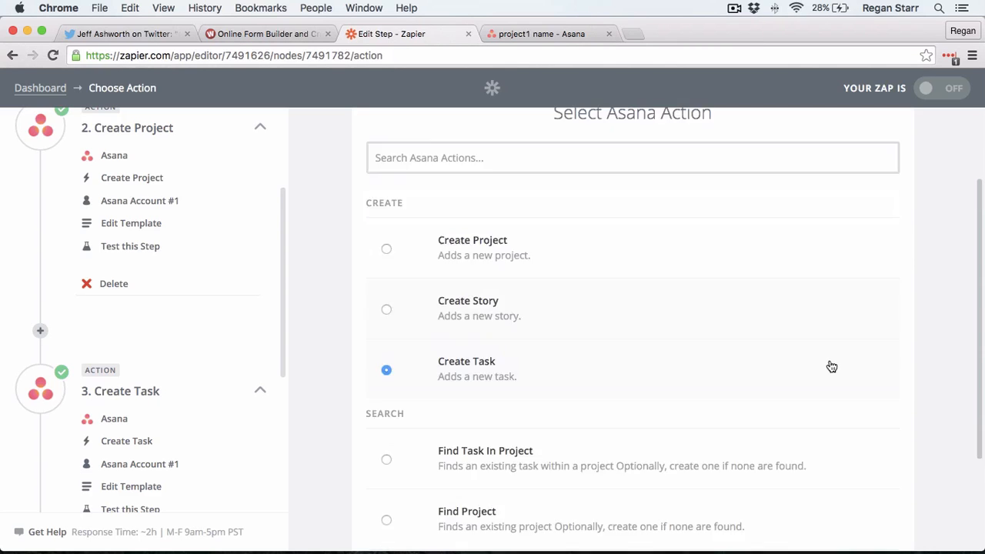
left_click(849, 477)
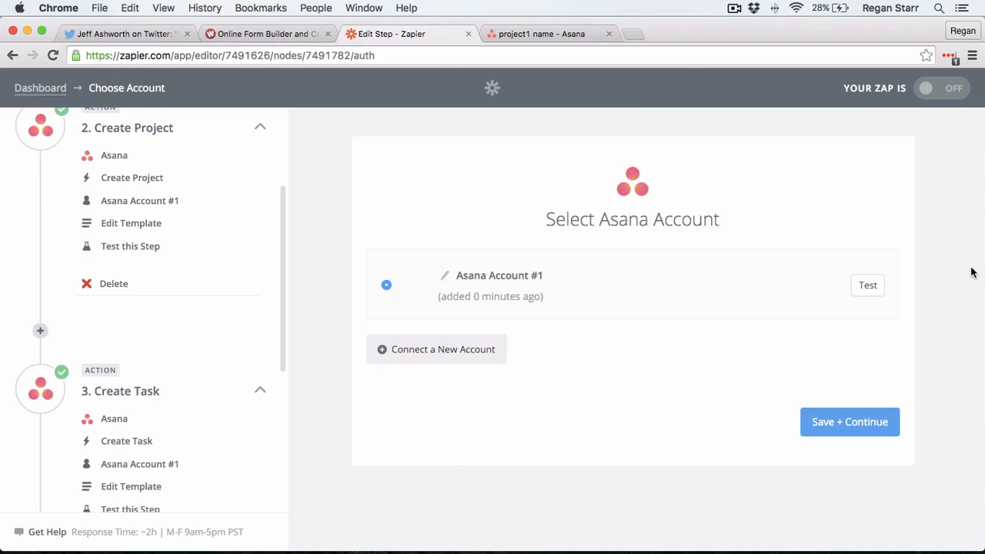
Step: Keep Asana Account #1 and set the task workspace to Personal Projects
left_click(870, 430)
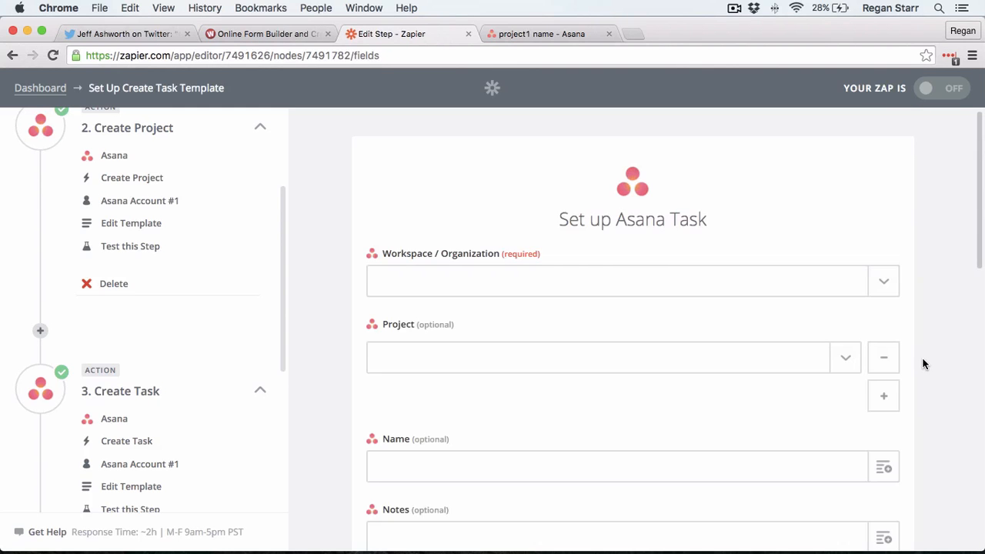
left_click(885, 286)
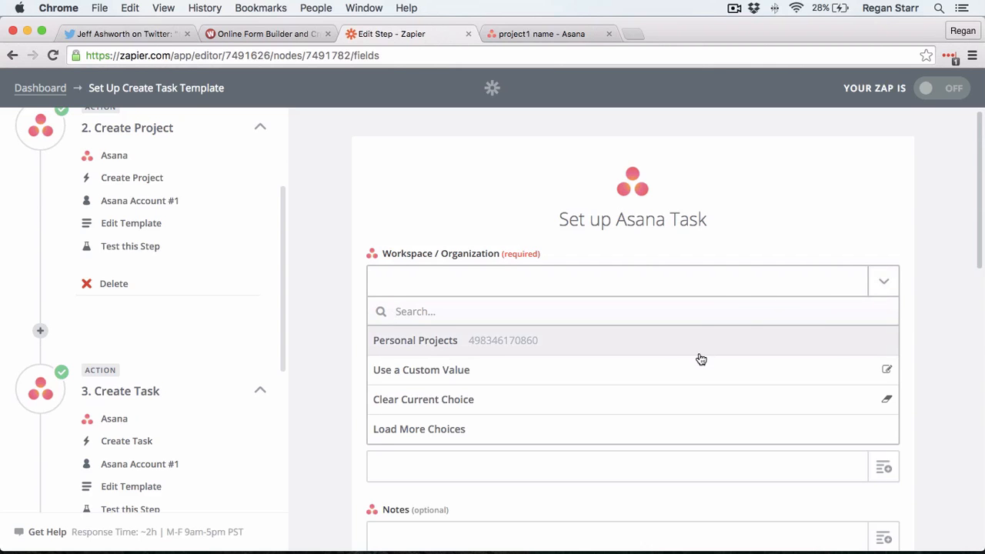
left_click(701, 353)
scroll(854, 312, "down", 1)
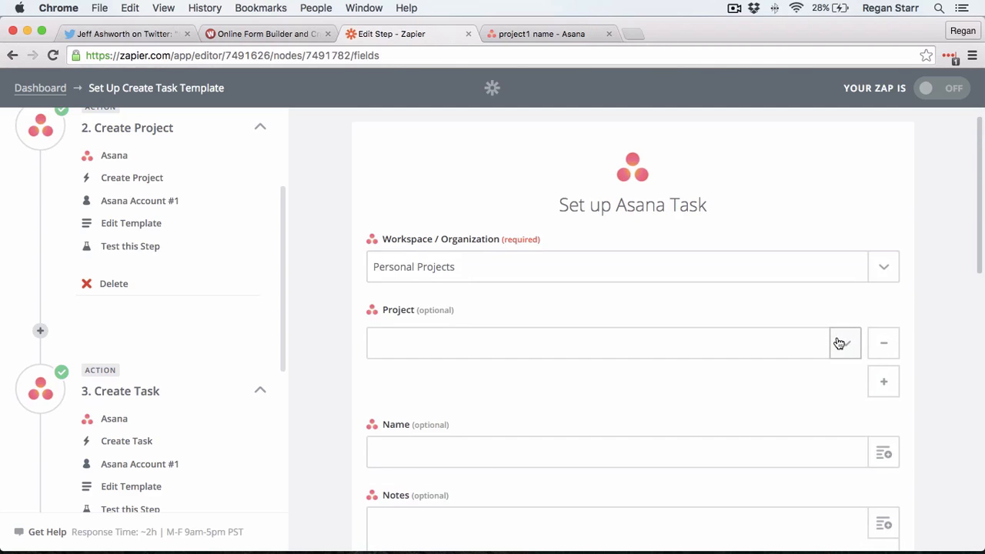
Step: Set the task's Project to a custom value from Step 2's Data ID
left_click(839, 343)
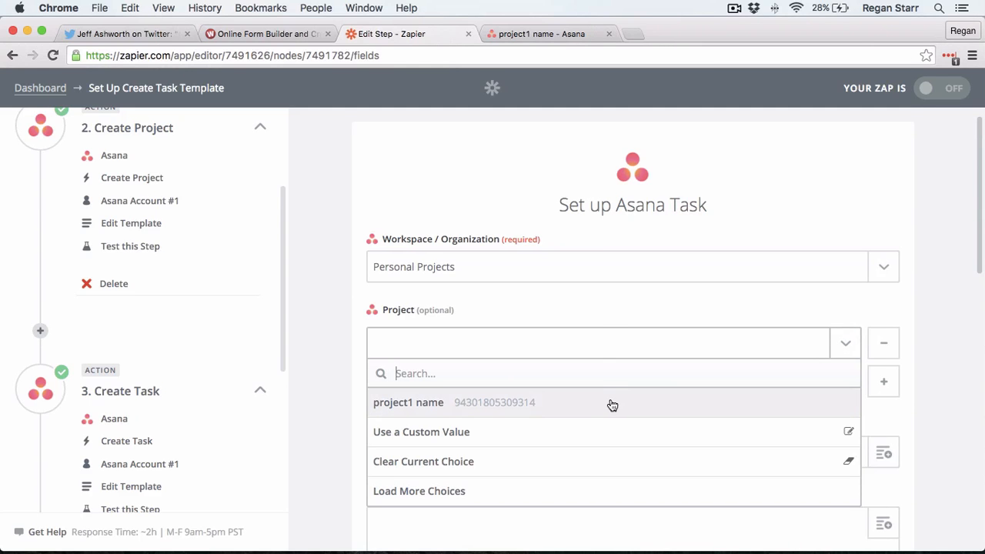
left_click(543, 433)
left_click(846, 391)
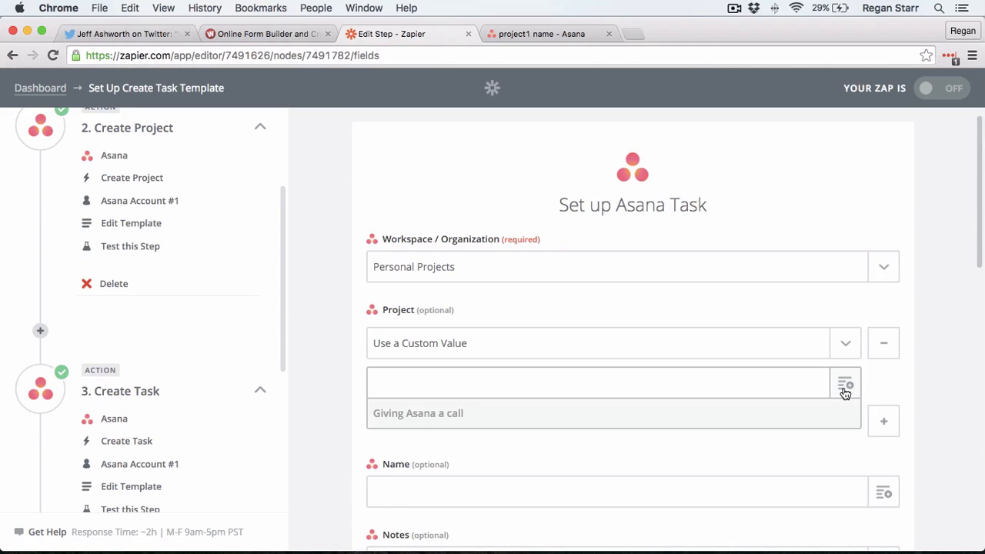
scroll(844, 394, "down", 1)
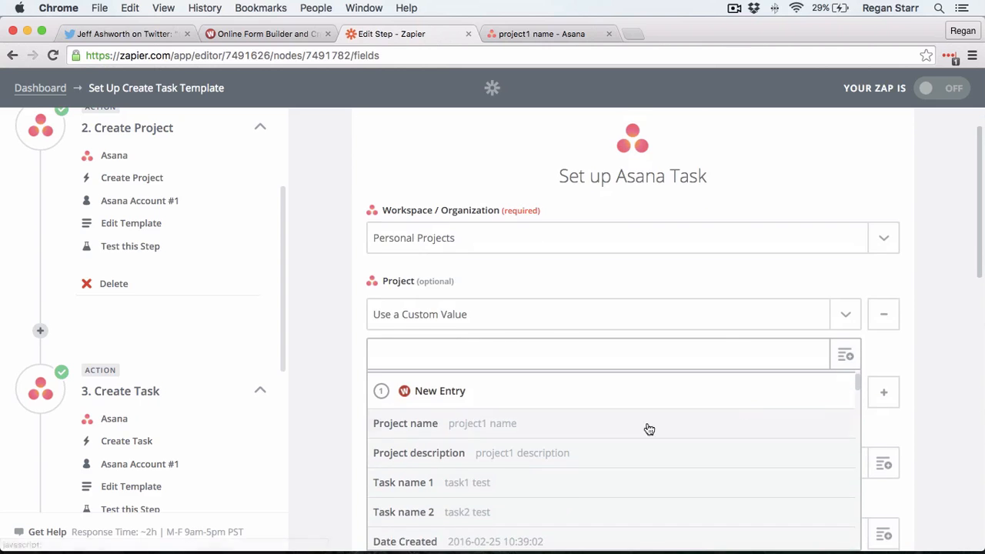
scroll(470, 395, "down", 1)
scroll(470, 396, "down", 5)
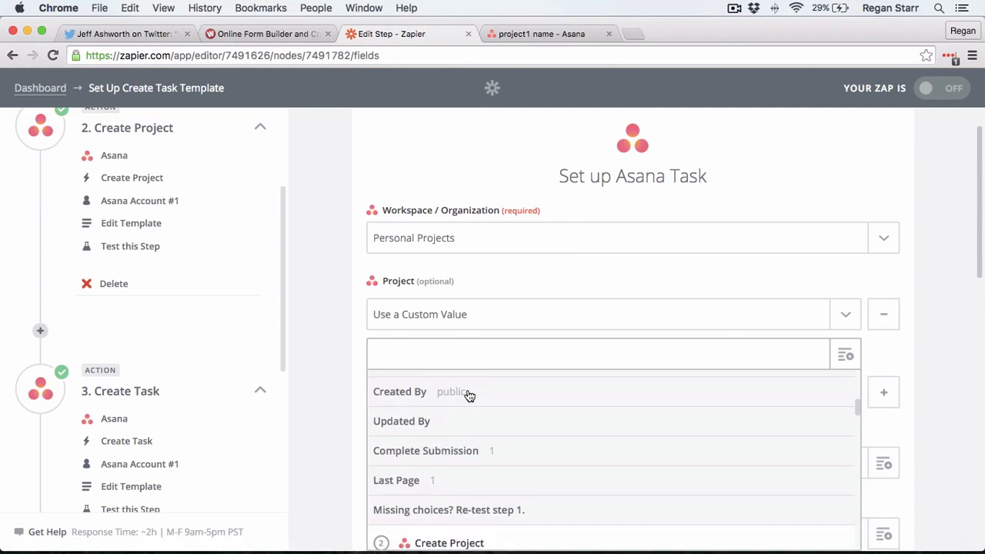
scroll(382, 458, "down", 2)
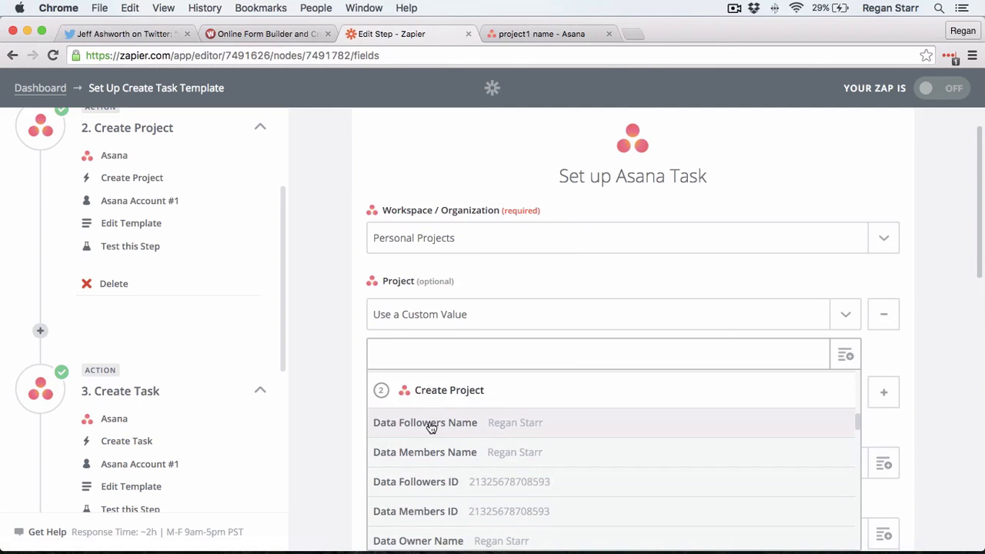
scroll(465, 379, "down", 1)
scroll(460, 383, "down", 6)
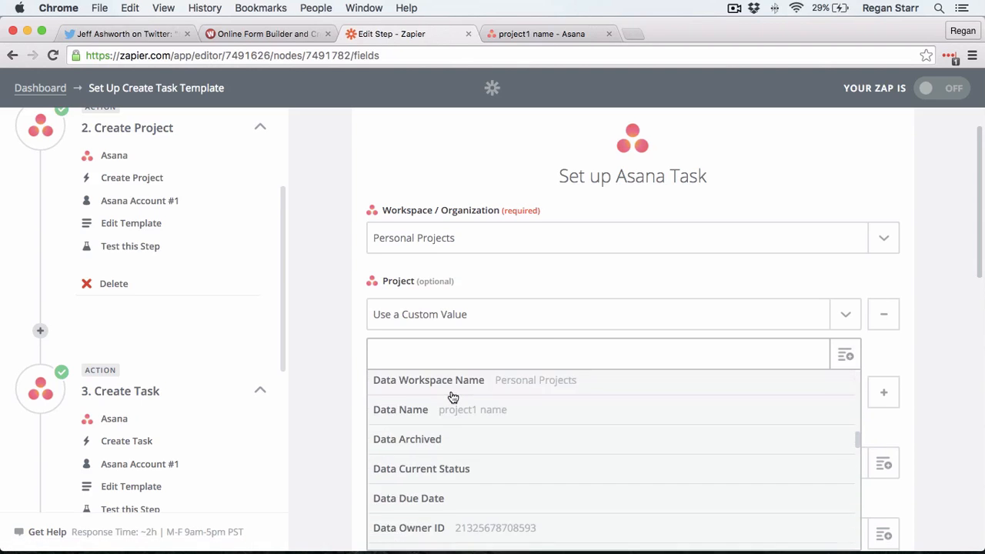
scroll(453, 397, "down", 4)
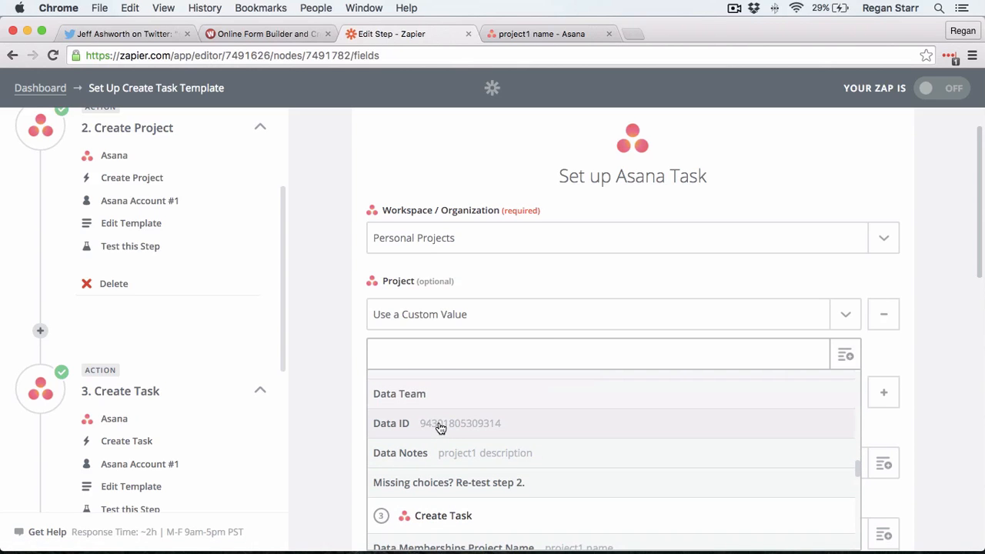
left_click(440, 427)
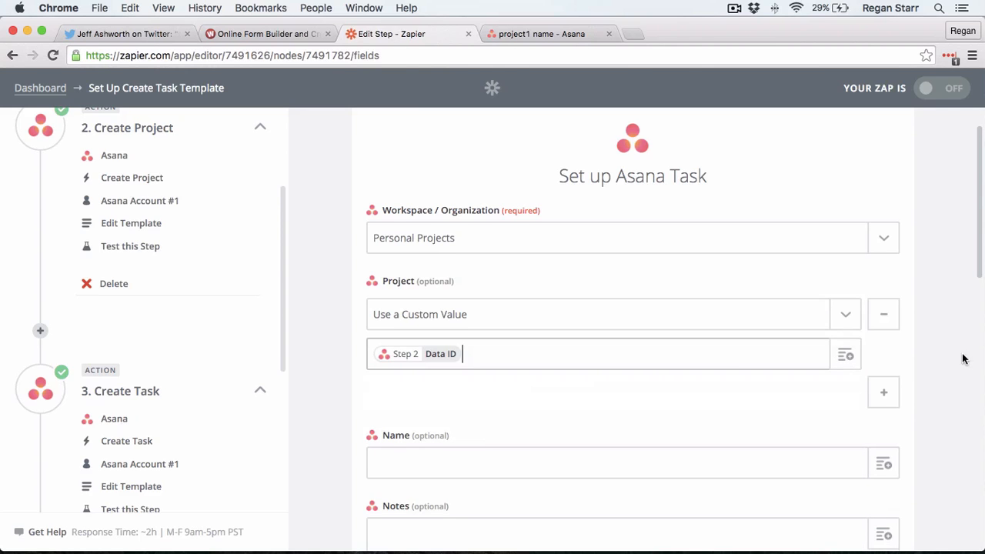
Step: Map the task Name to the Wufoo New Entry's 'Task name 2' field
scroll(934, 357, "down", 3)
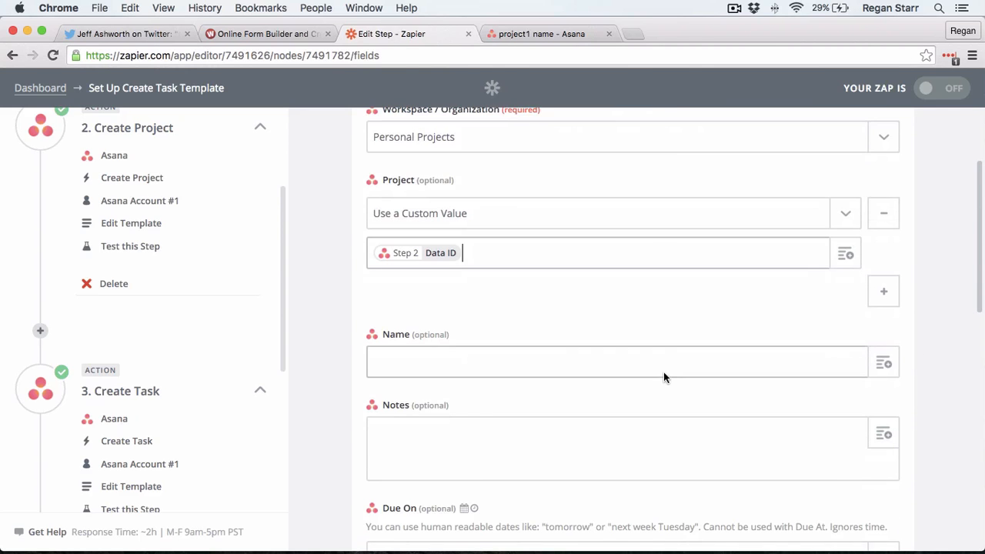
left_click(884, 365)
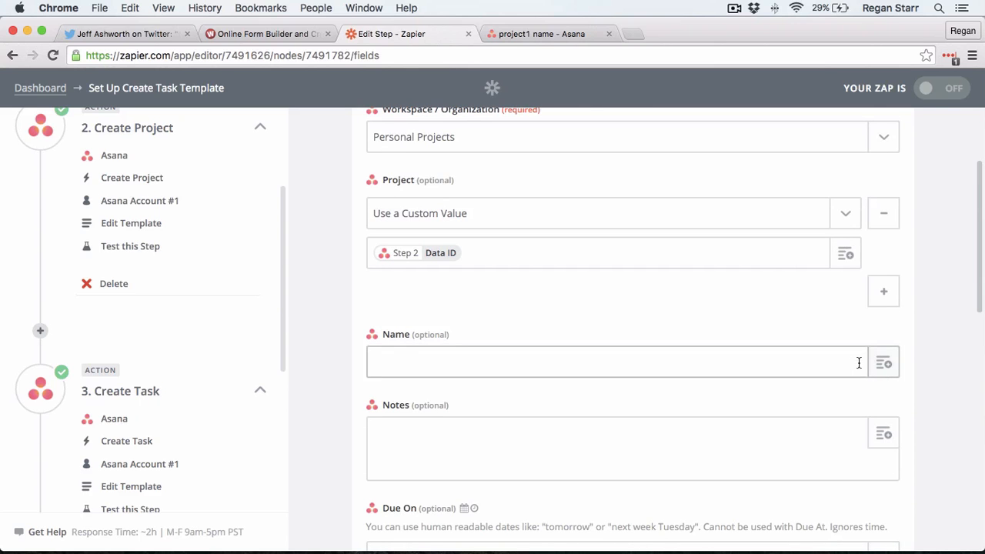
left_click(878, 368)
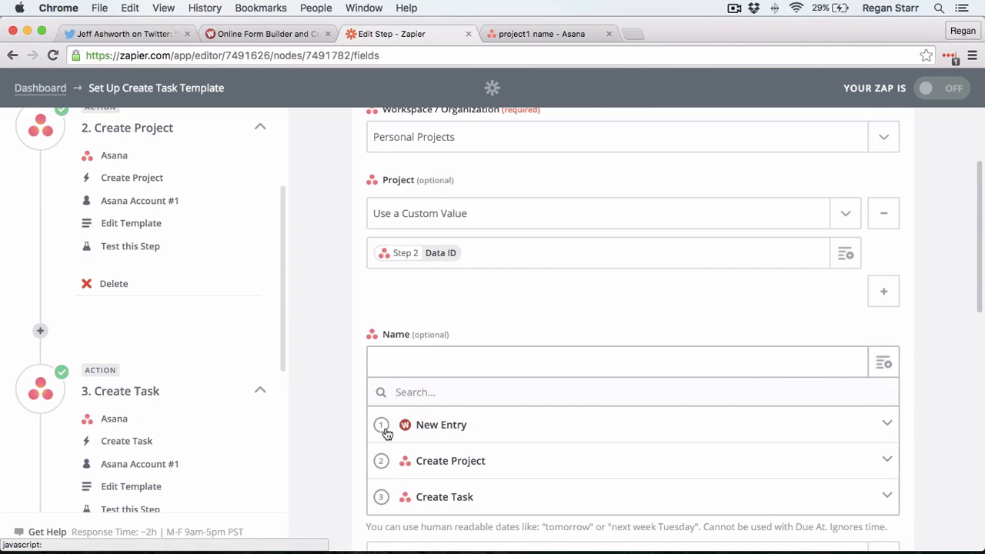
left_click(423, 429)
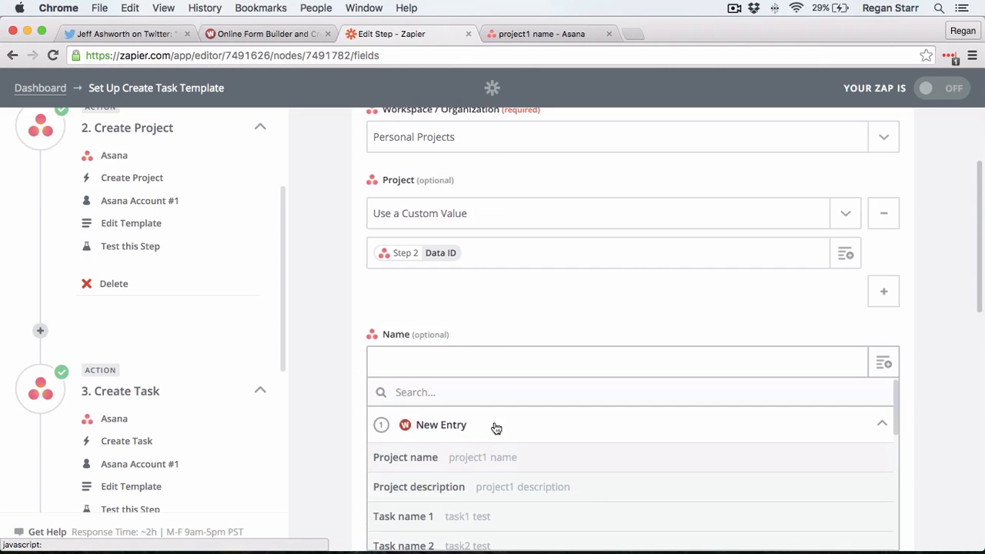
scroll(497, 429, "down", 3)
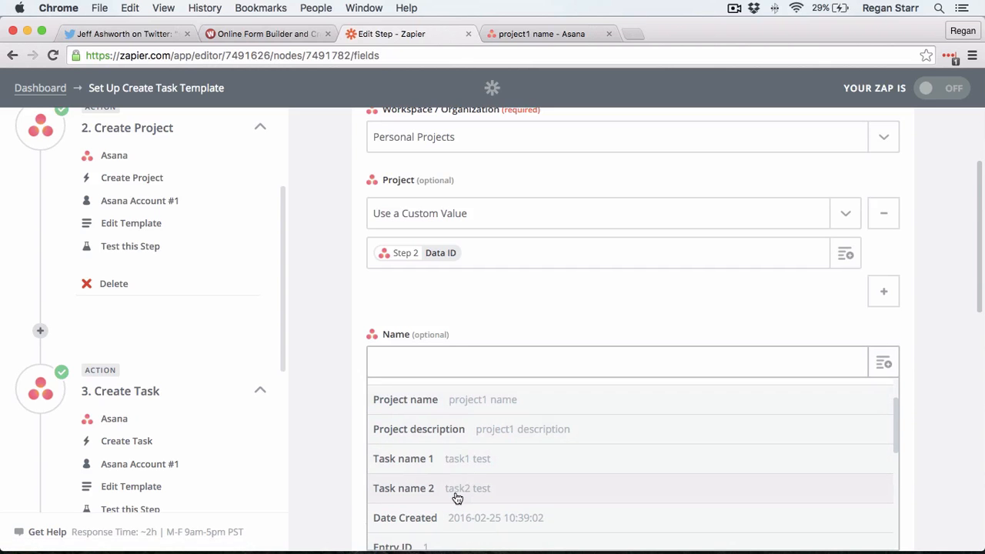
left_click(457, 498)
scroll(923, 370, "down", 5)
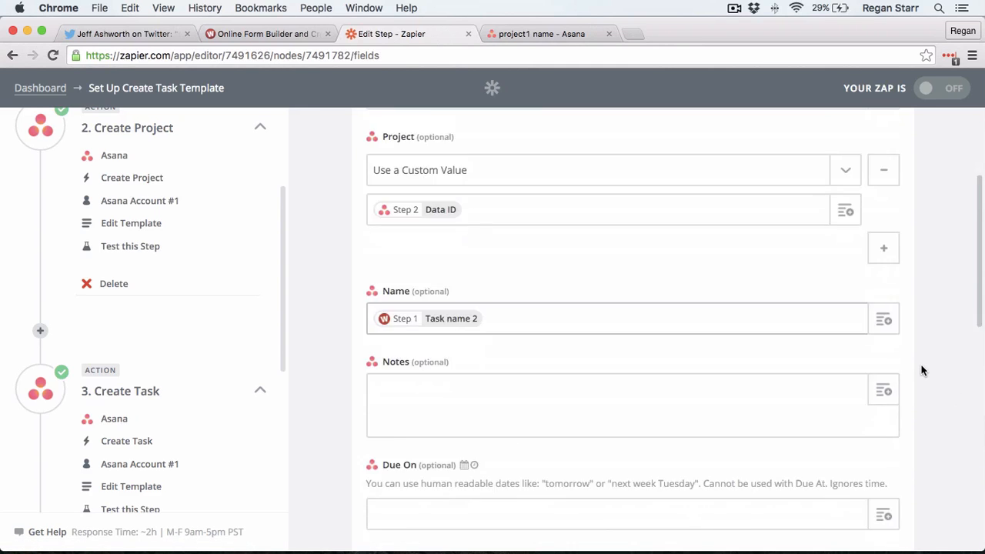
scroll(829, 278, "down", 10)
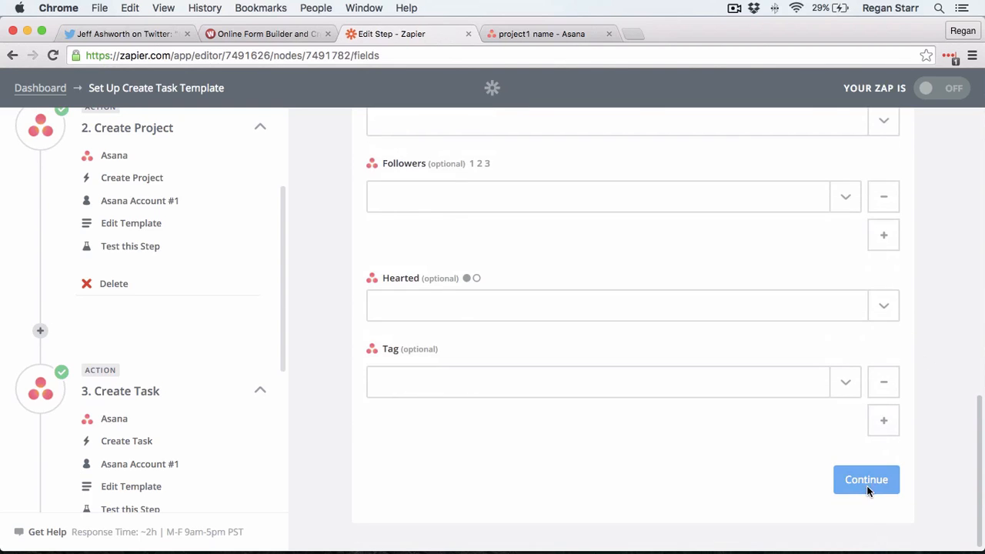
Step: Test the step to add 'task2 test' to 'project1 name', verify it in Asana, and return
left_click(866, 484)
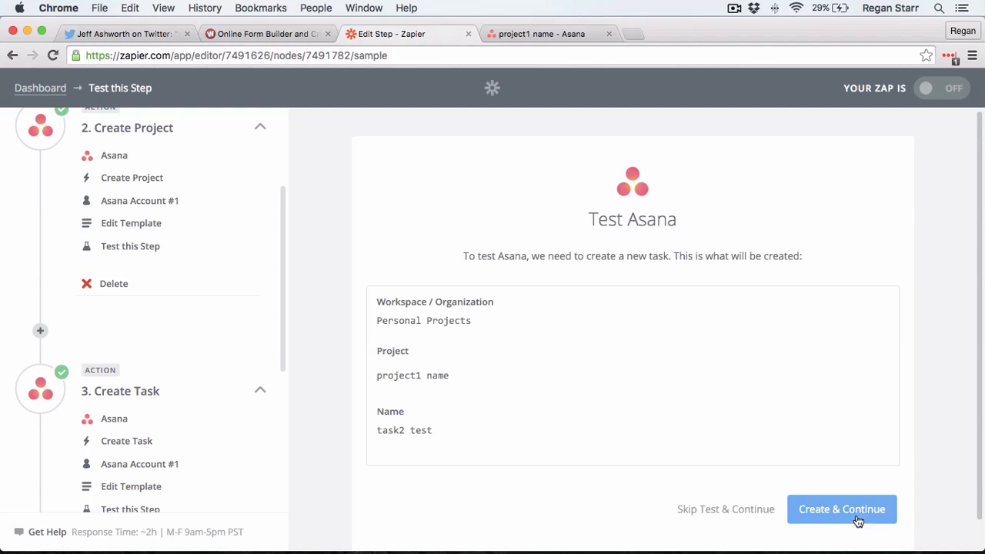
left_click(854, 516)
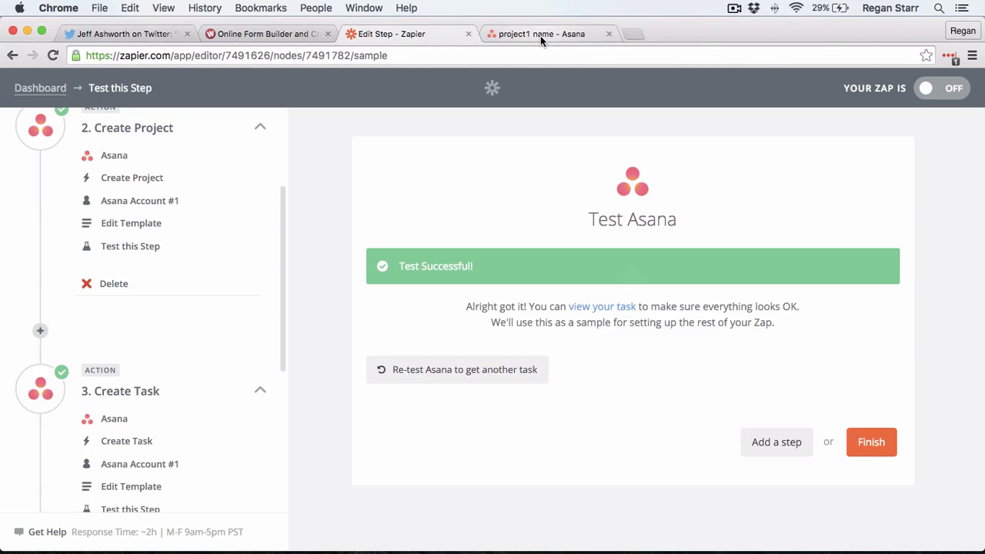
left_click(564, 33)
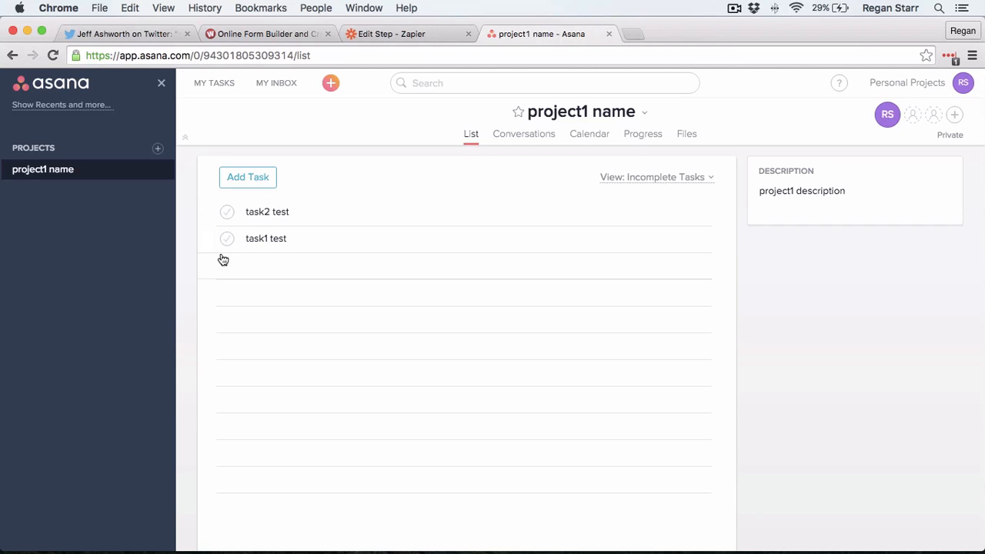
left_click(428, 38)
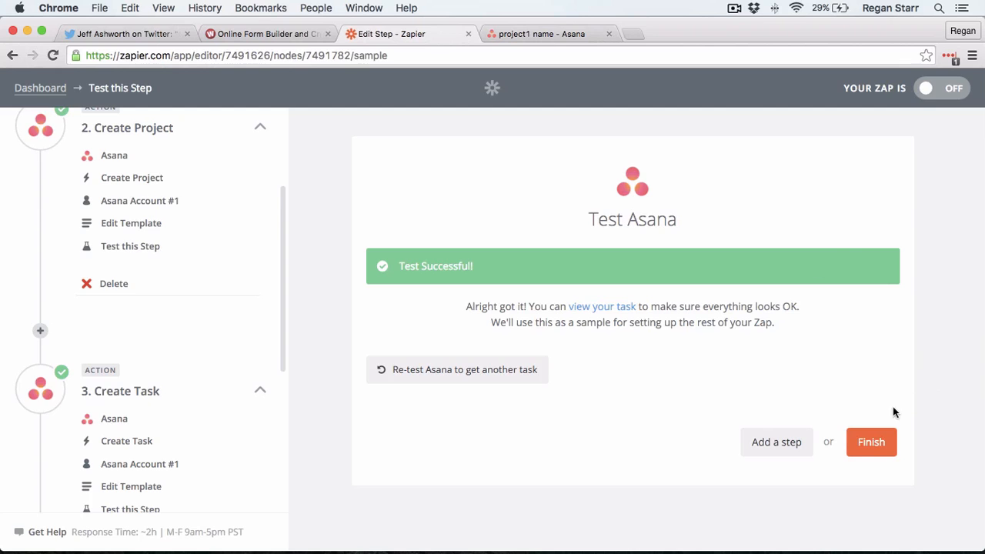
Step: Finish the zap, file it in the Demo folder, switch it ON, and return to Wufoo
left_click(876, 445)
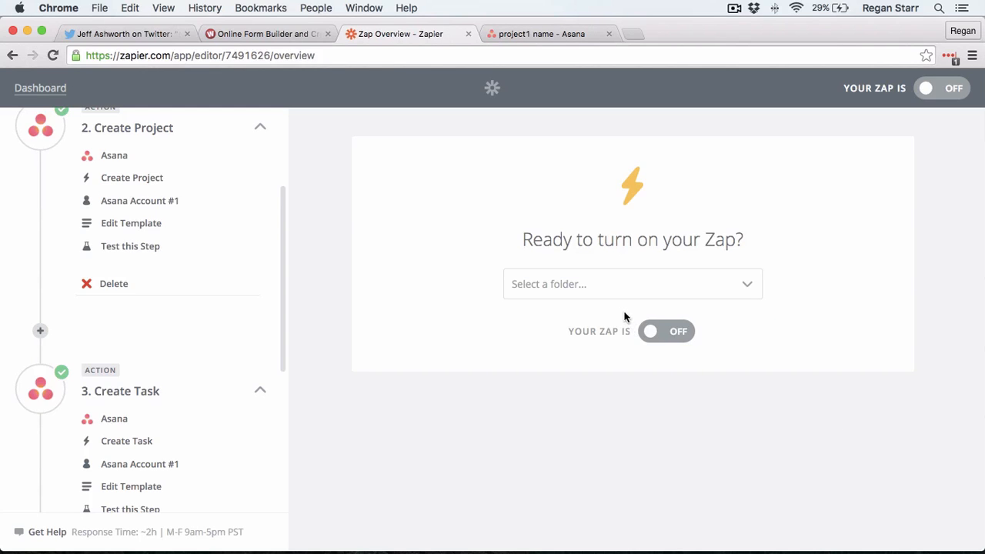
left_click(666, 288)
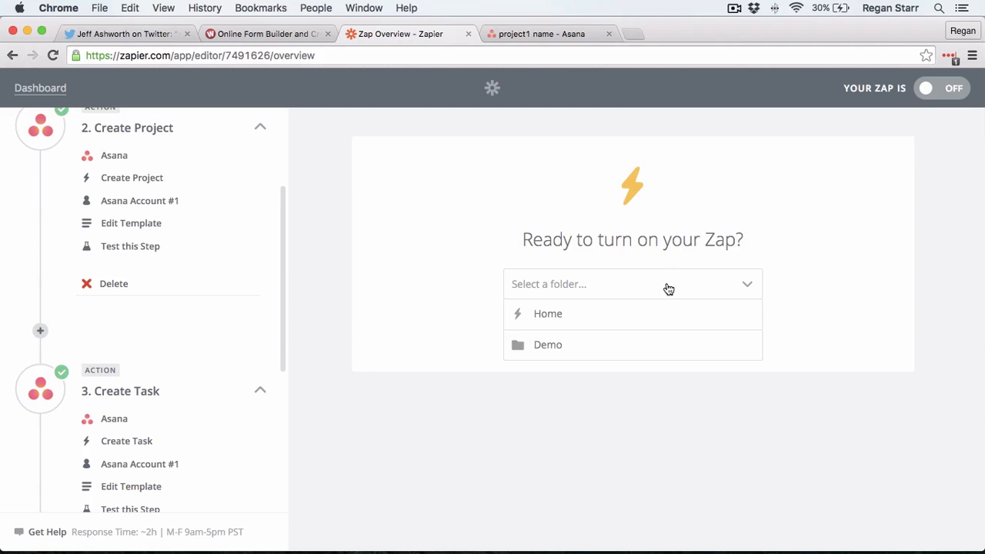
left_click(604, 347)
left_click(650, 336)
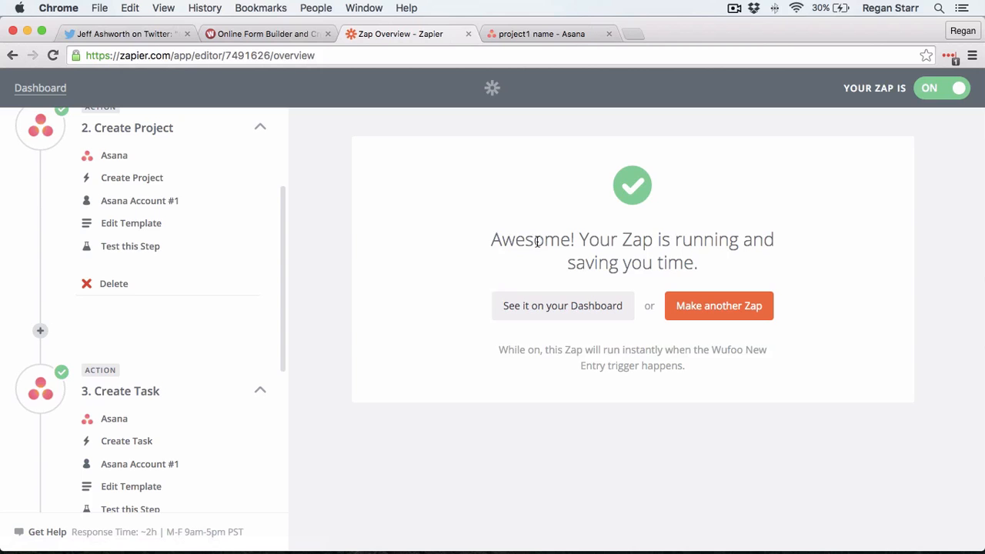
left_click(297, 35)
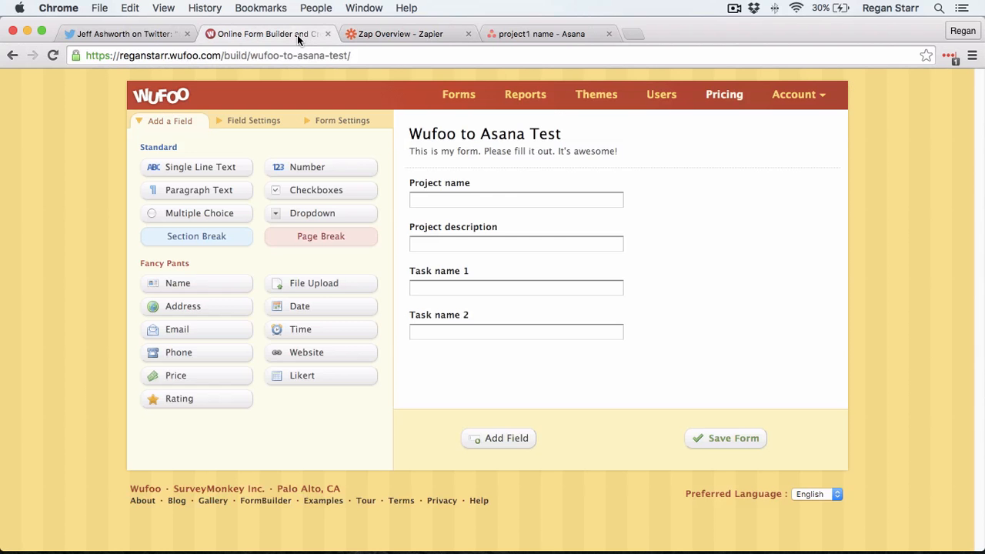
Step: Open the live Wufoo to Asana Test form and enter project 'live test 1' with description 'live test description'
left_click(452, 100)
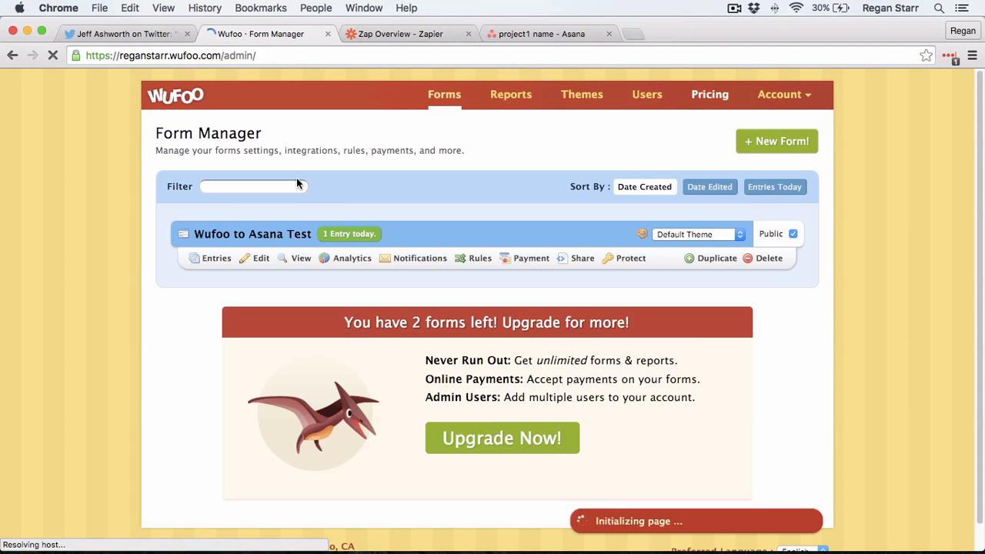
left_click(297, 260)
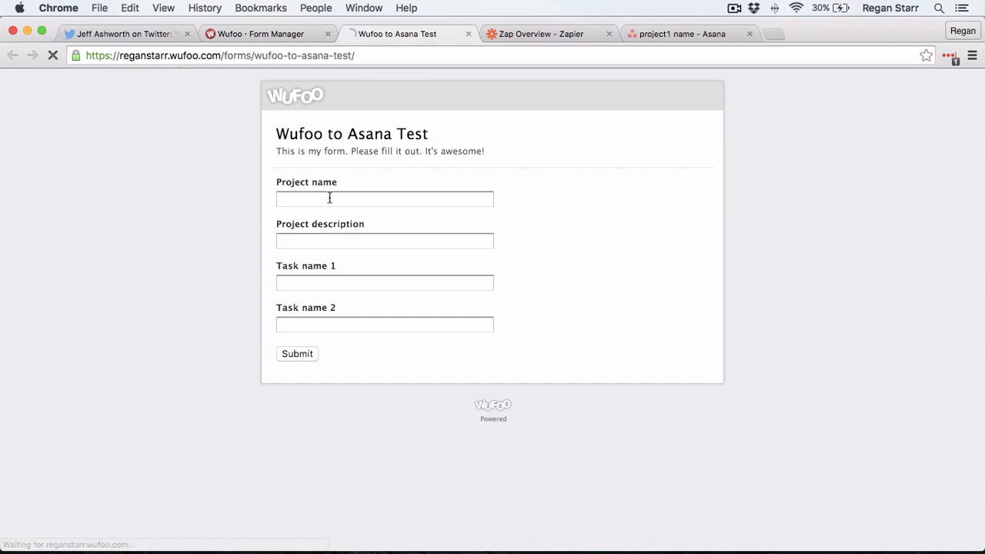
left_click(330, 198)
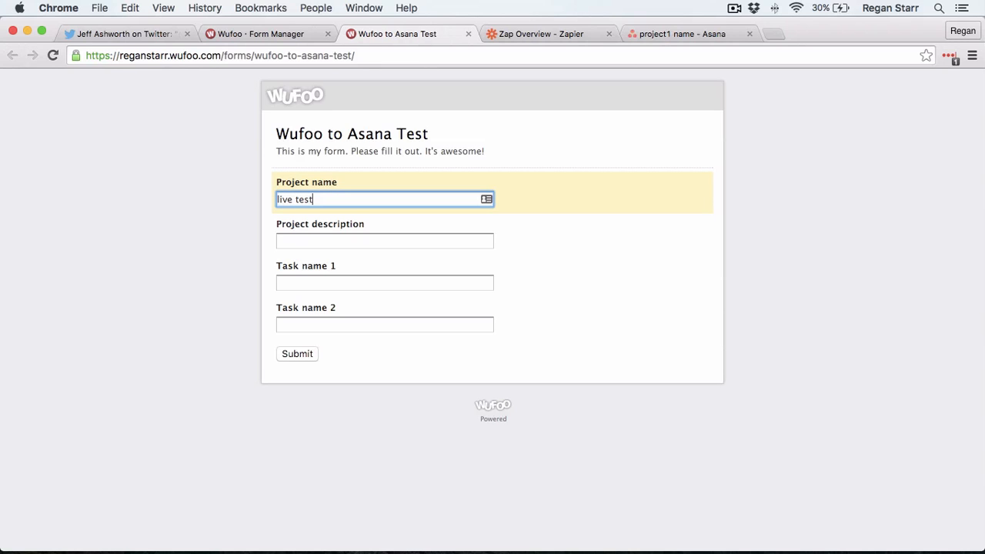
key("Tab")
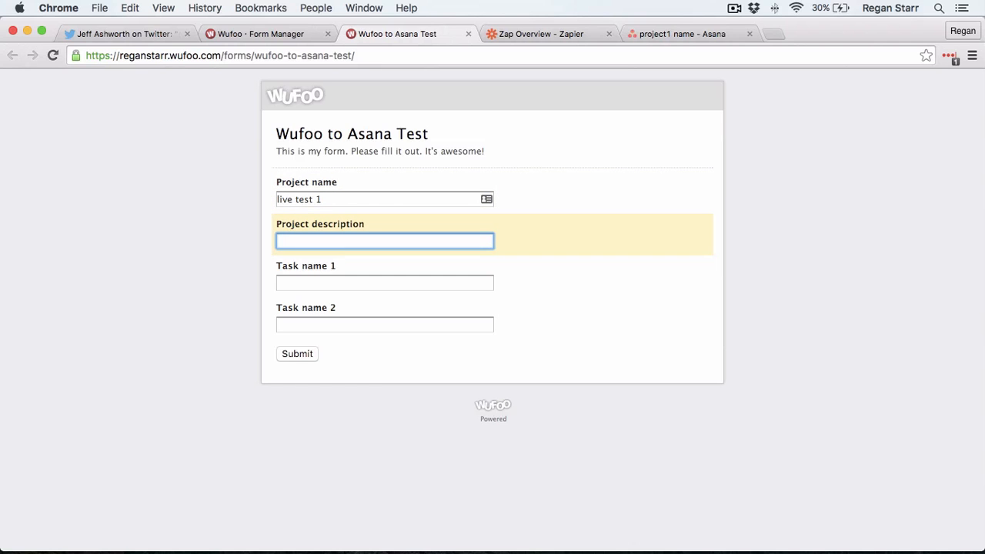
type("live test description")
Step: Enter task names 'do something' and 'do something else', then submit the entry
key("Tab")
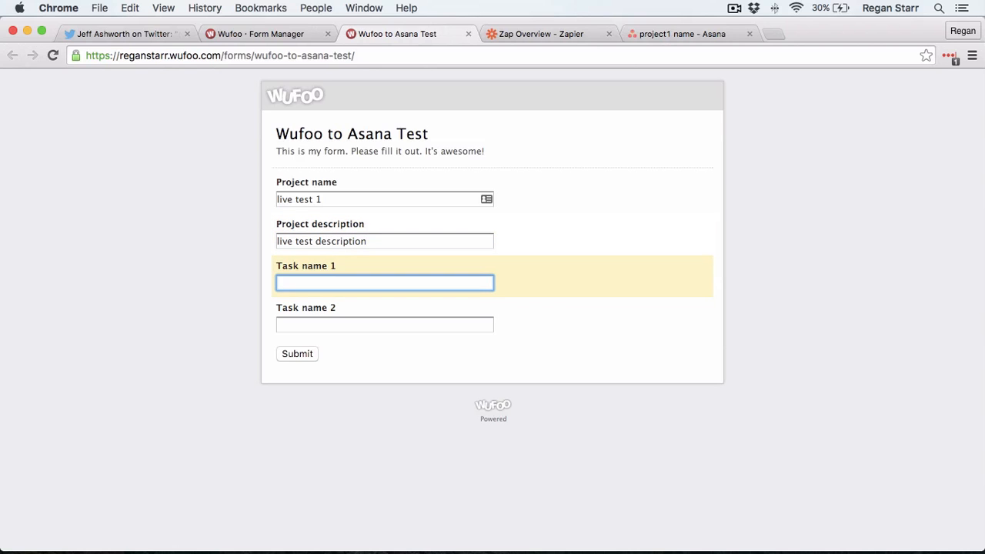
type("do something")
key("Tab")
type("do ")
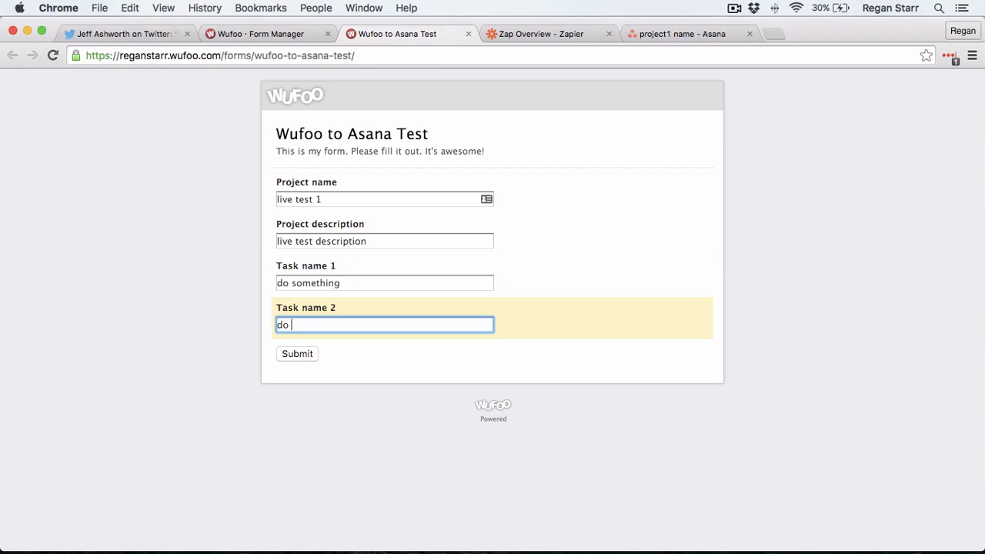
type("something elese")
key("BackSpace")
key("BackSpace")
type("se")
left_click(303, 358)
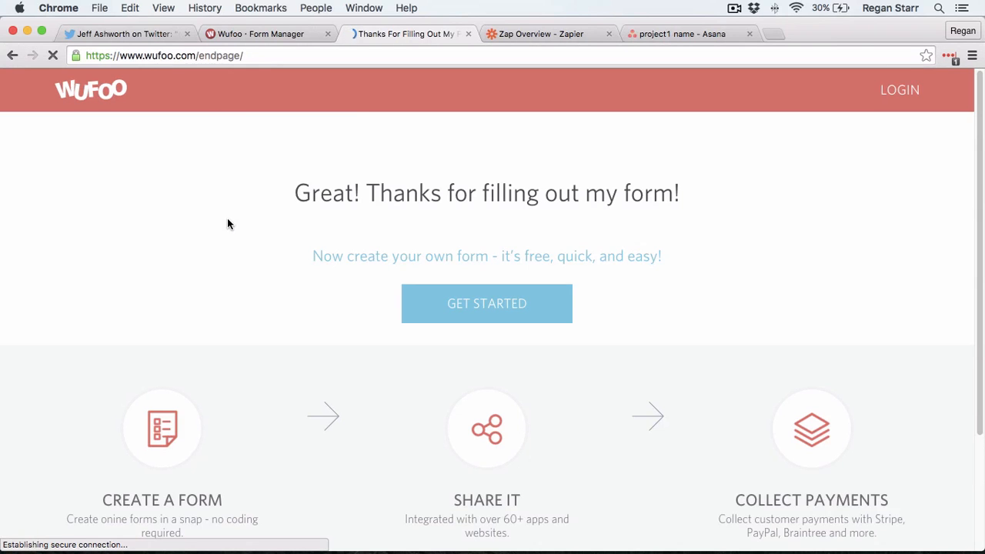
Step: Go from the zap overview to the dashboard's Demo folder showing the 'Wufoo submission to Asana project/tasks' zap switched on
left_click(566, 34)
left_click(562, 311)
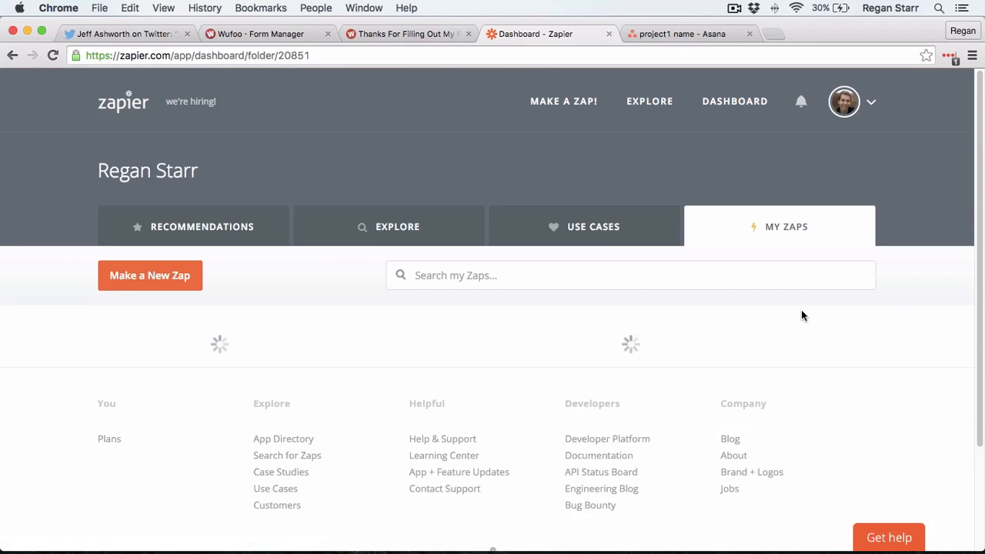
scroll(806, 299, "down", 1)
scroll(805, 300, "down", 1)
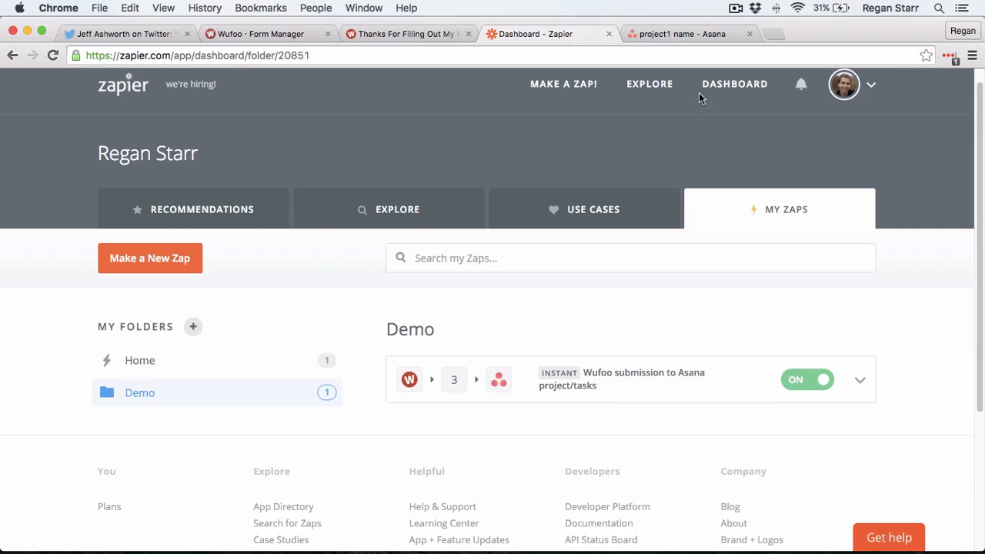
Step: Open the 'live test 1' project in Asana and check its 'live test description' text
left_click(684, 32)
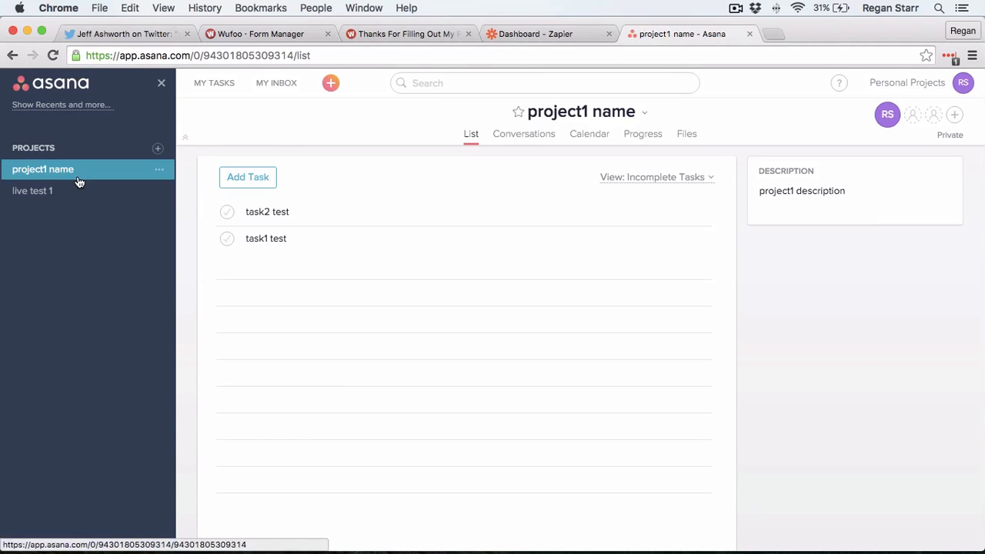
left_click(34, 197)
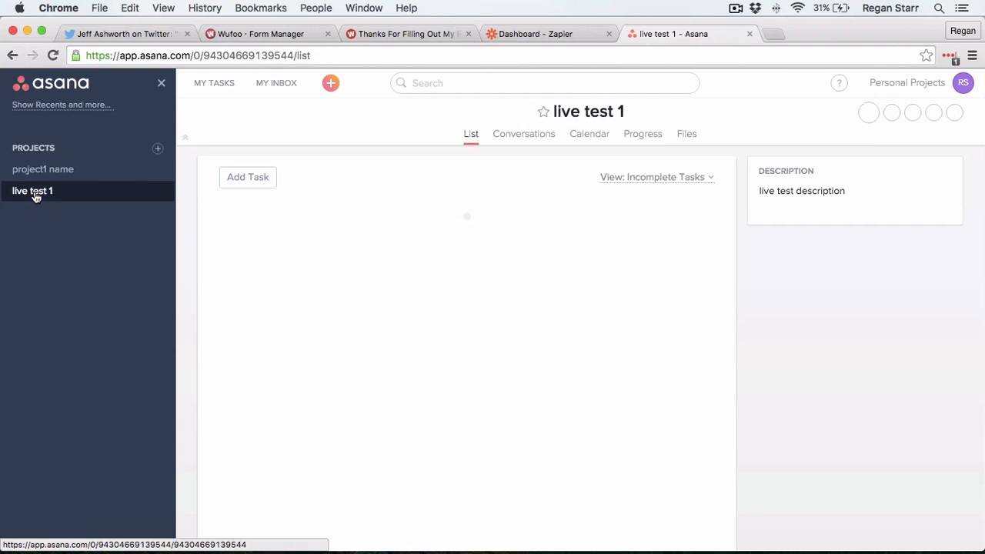
left_click(774, 191)
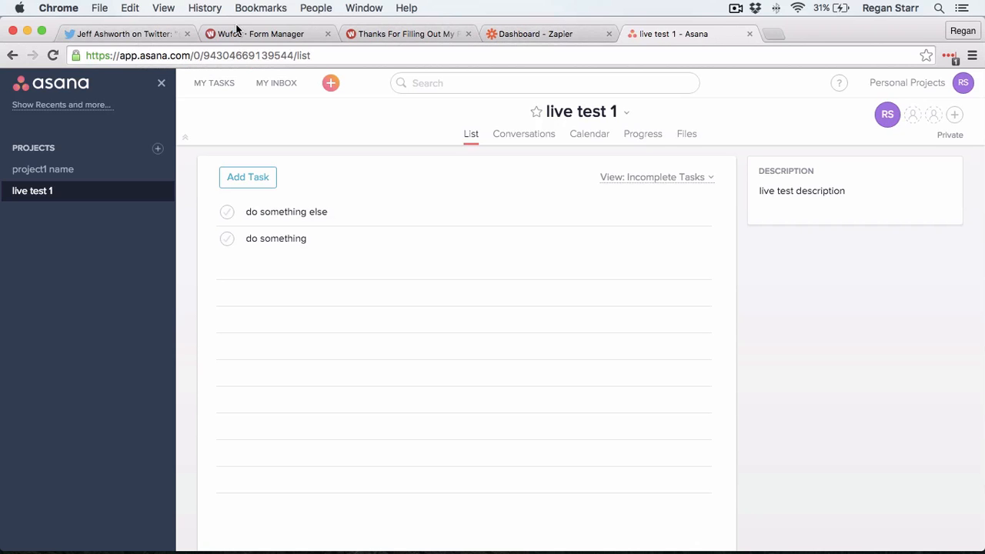
left_click(275, 35)
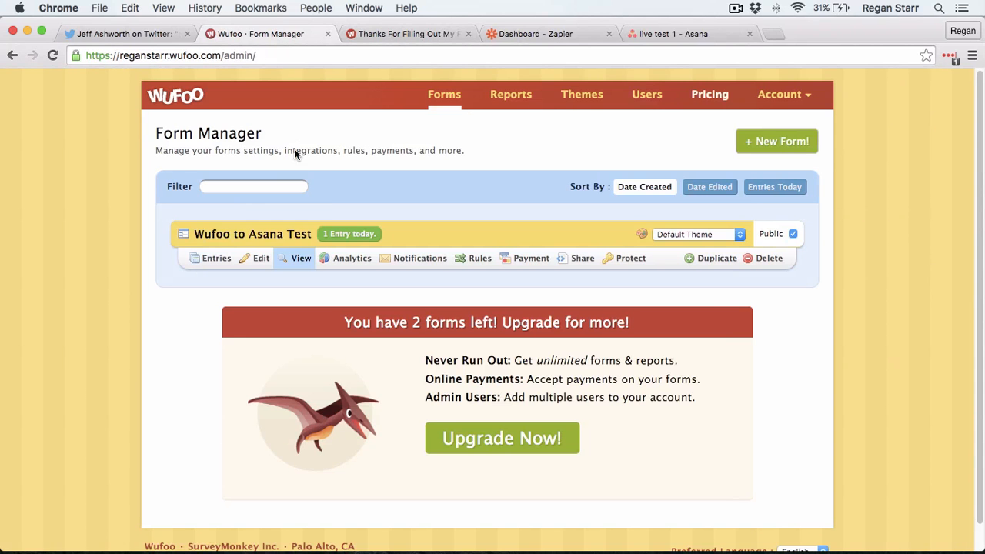
left_click(257, 261)
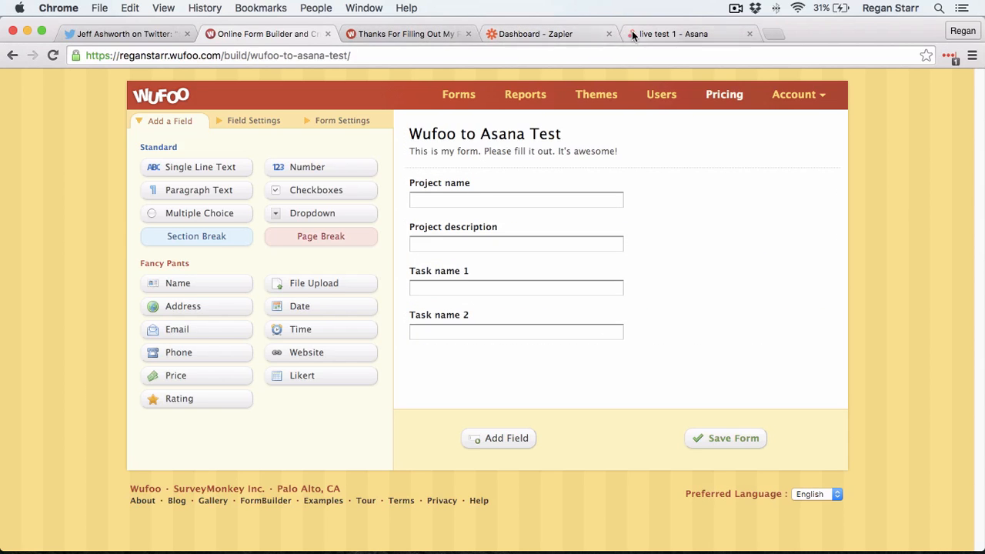
left_click(670, 34)
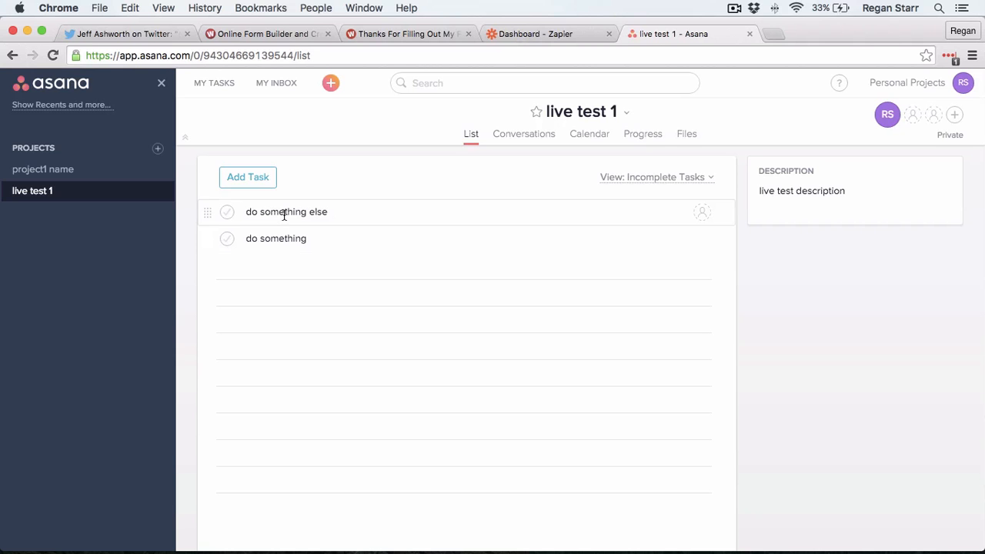
left_click(295, 34)
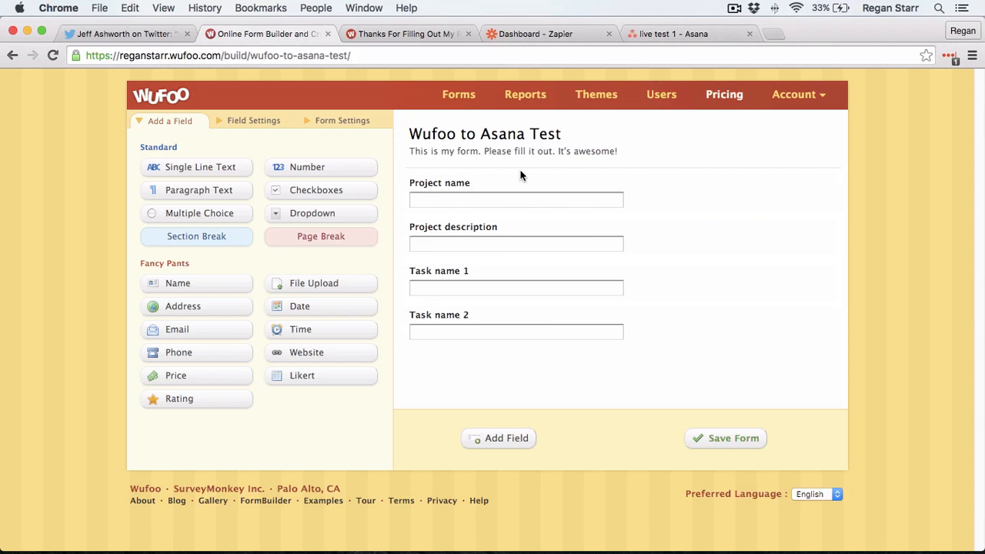
left_click(675, 34)
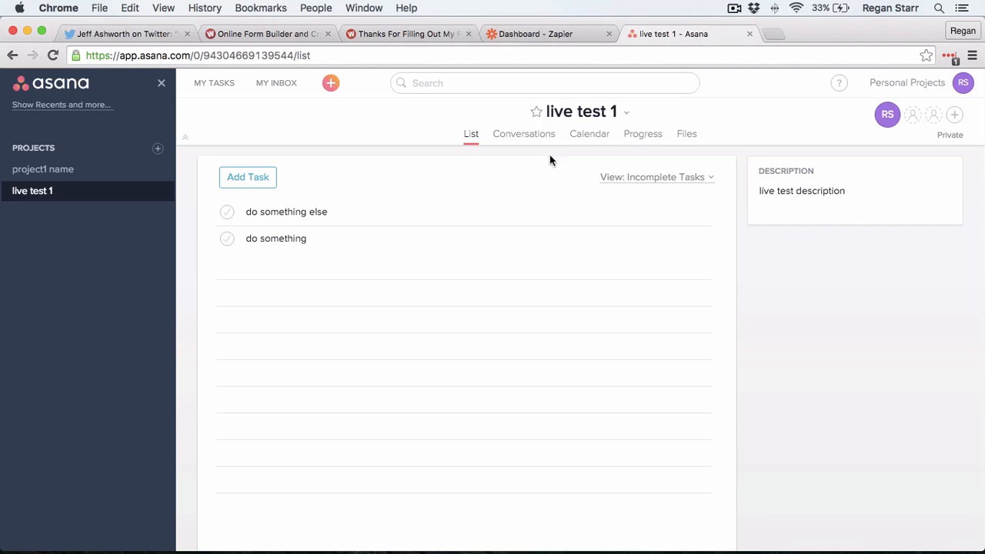